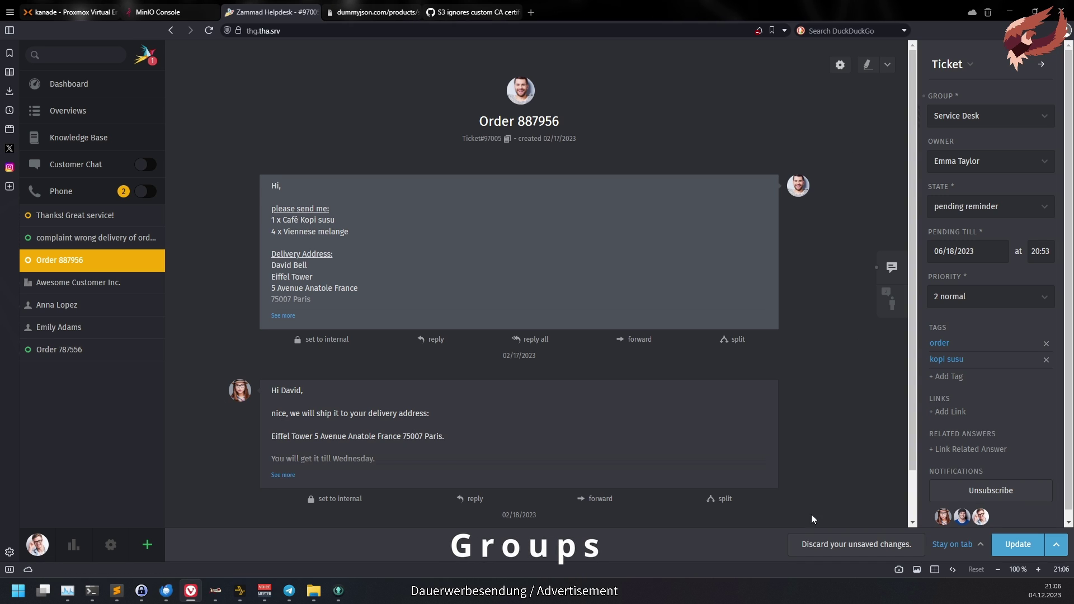
# - Discard the unsaved group change and try Sales › 2nd Level as the ticket group
pyautogui.click(865, 545)
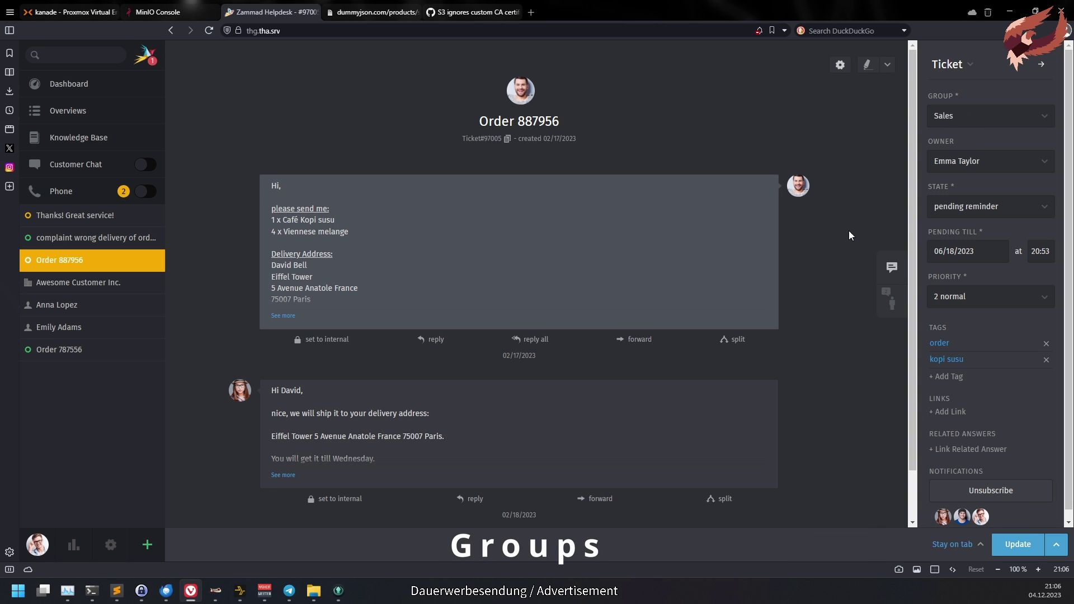
pyautogui.click(1048, 118)
pyautogui.write('2nd Level —')
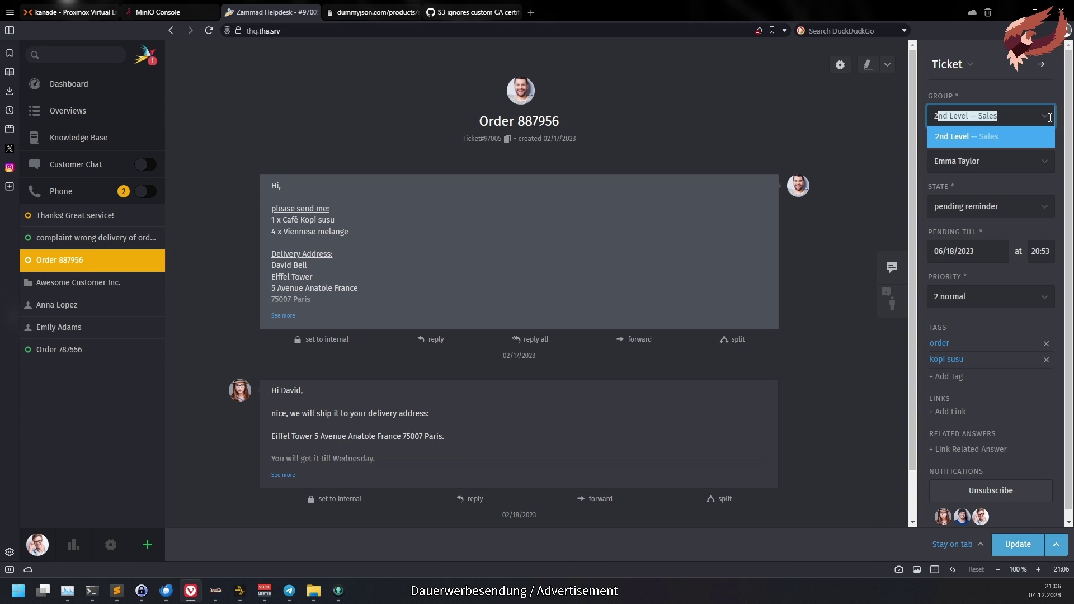
pyautogui.press('Return')
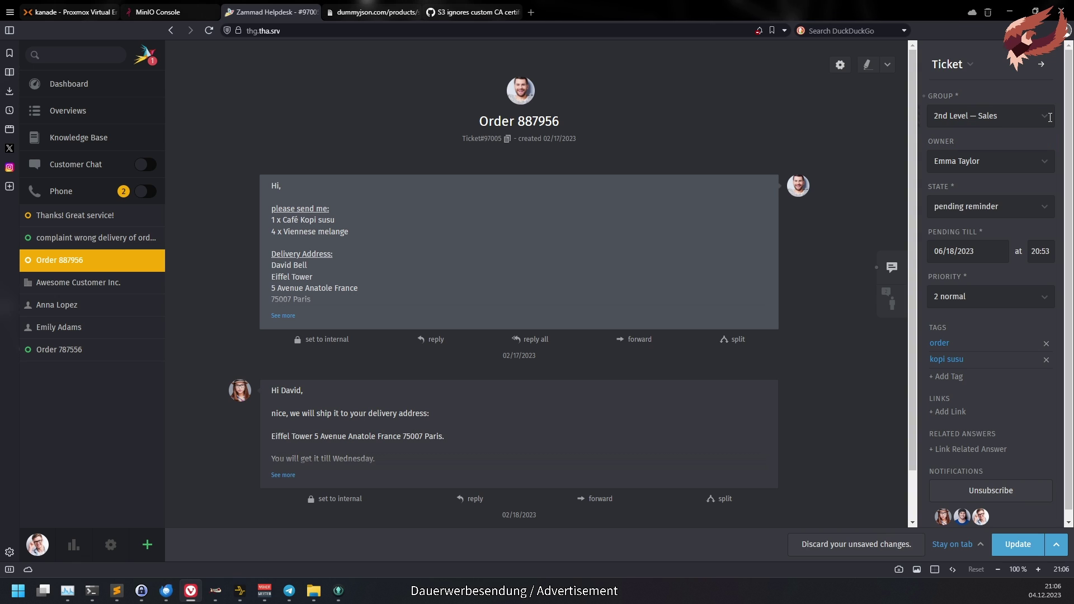
# - Try Service Desk as the group, then expand the subgroups nested under Sales
pyautogui.click(1045, 121)
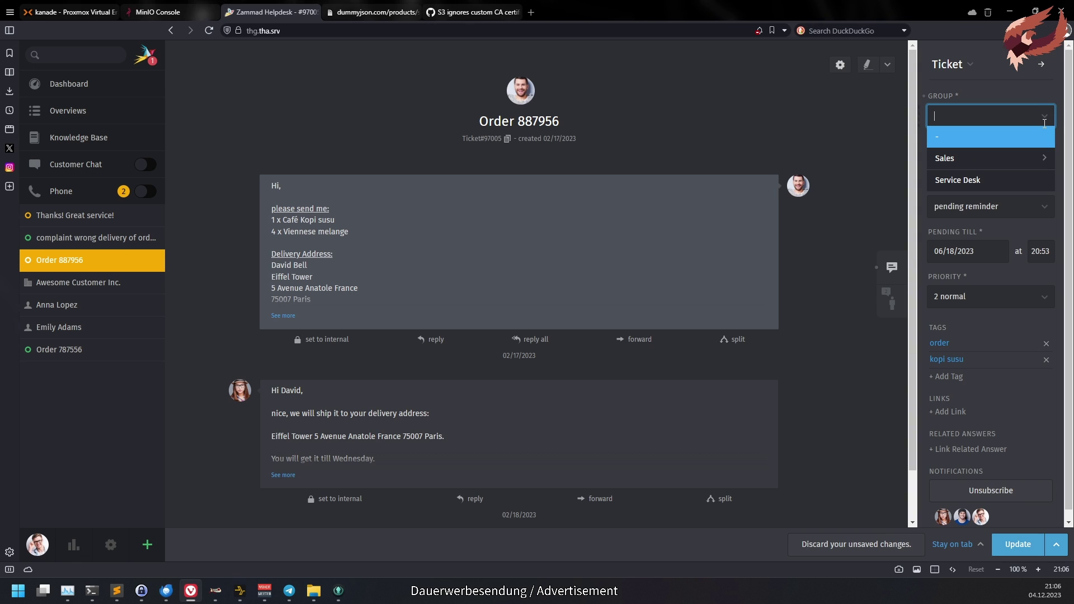
pyautogui.write('Service Desk')
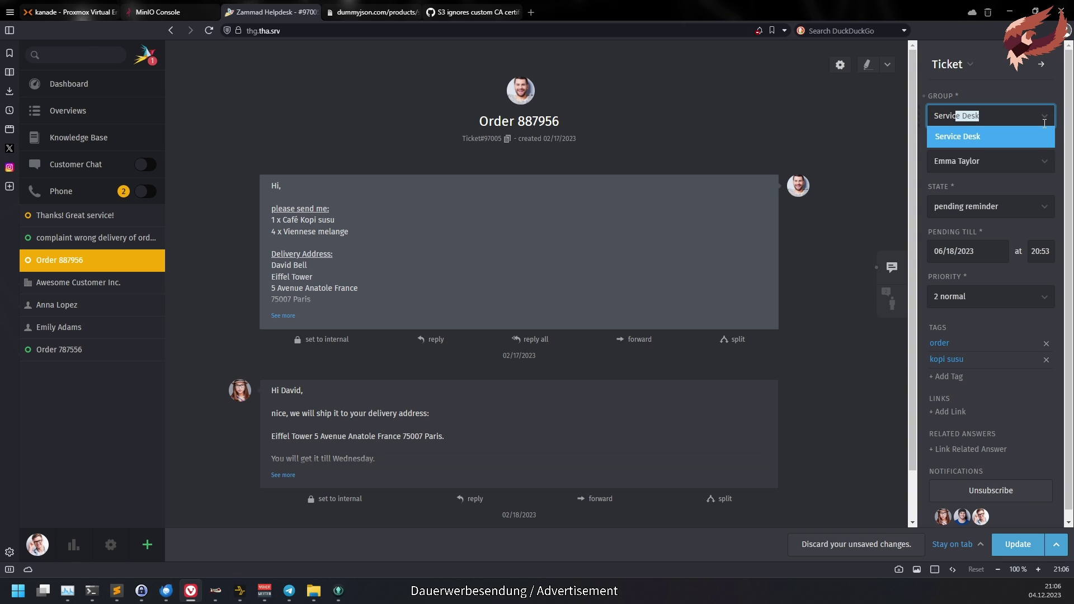
pyautogui.press('Return')
pyautogui.click(1044, 118)
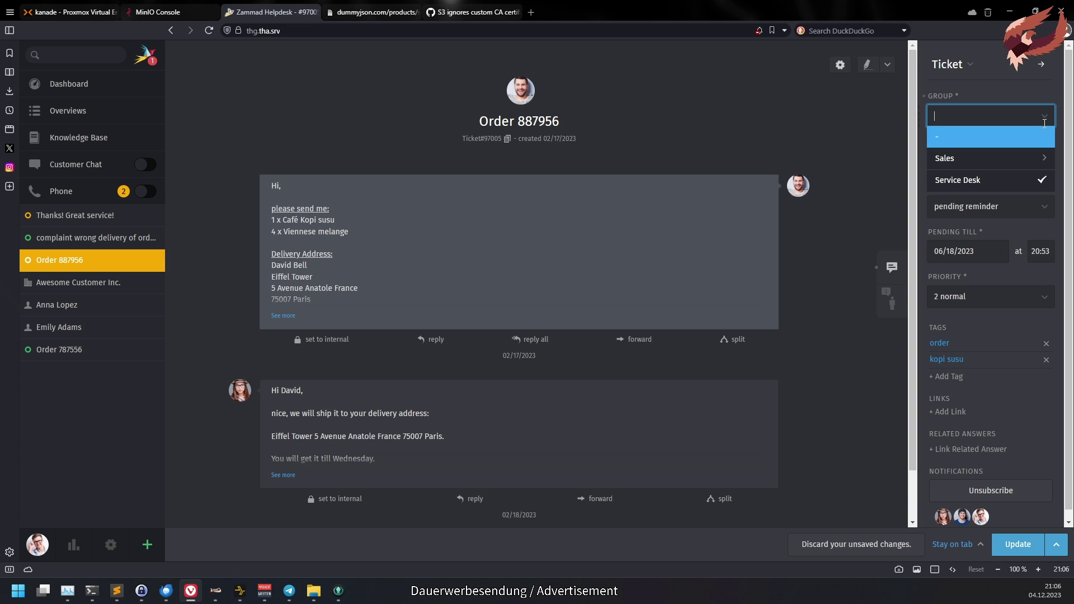
pyautogui.click(1044, 157)
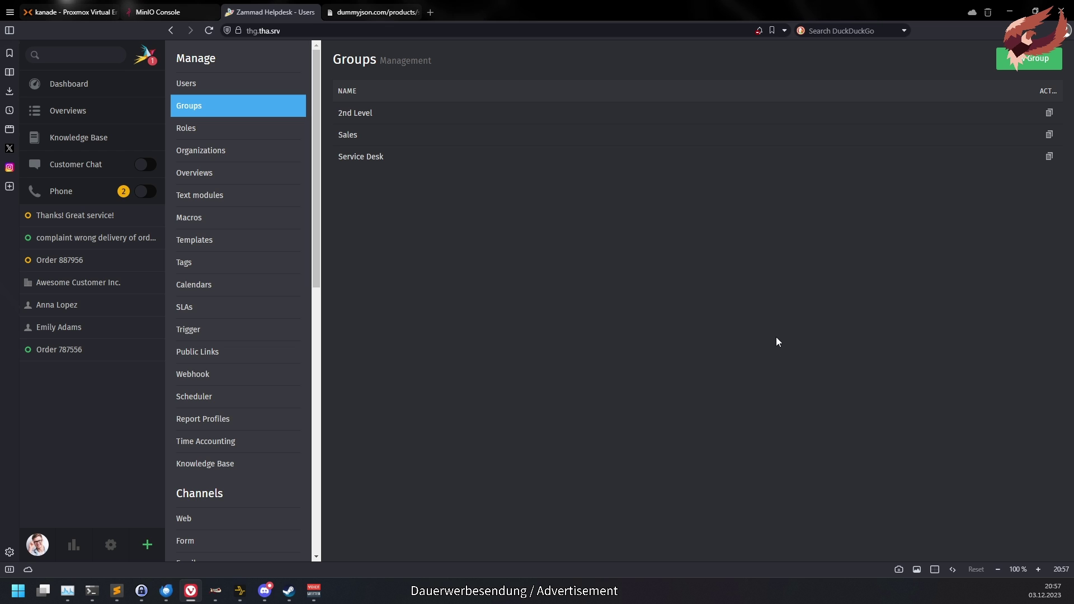
# - Make Service Desk the parent group of 2nd Level and save it
pyautogui.click(373, 119)
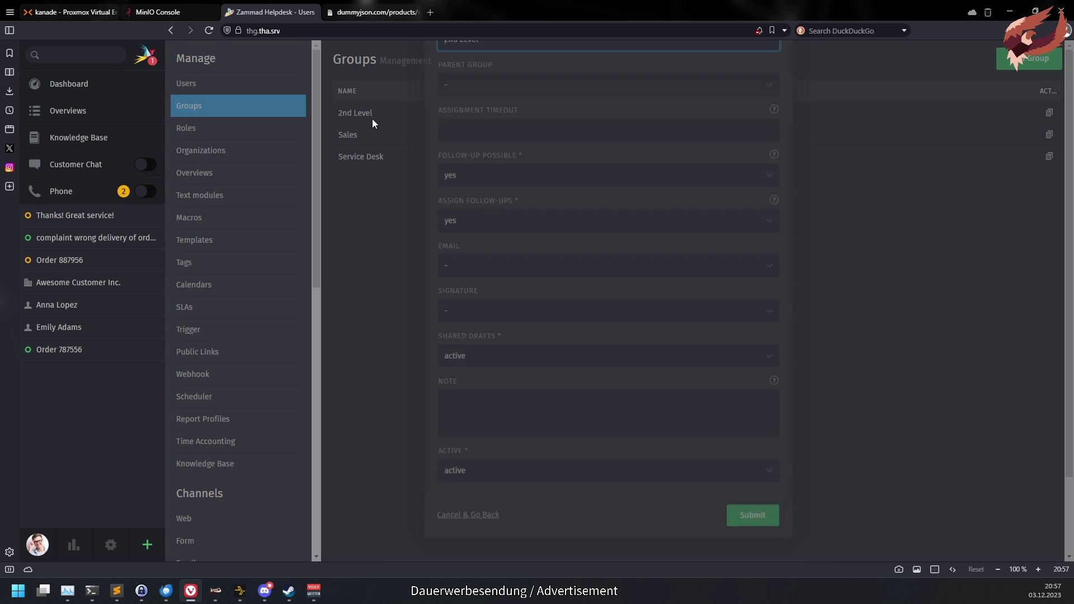
pyautogui.click(615, 179)
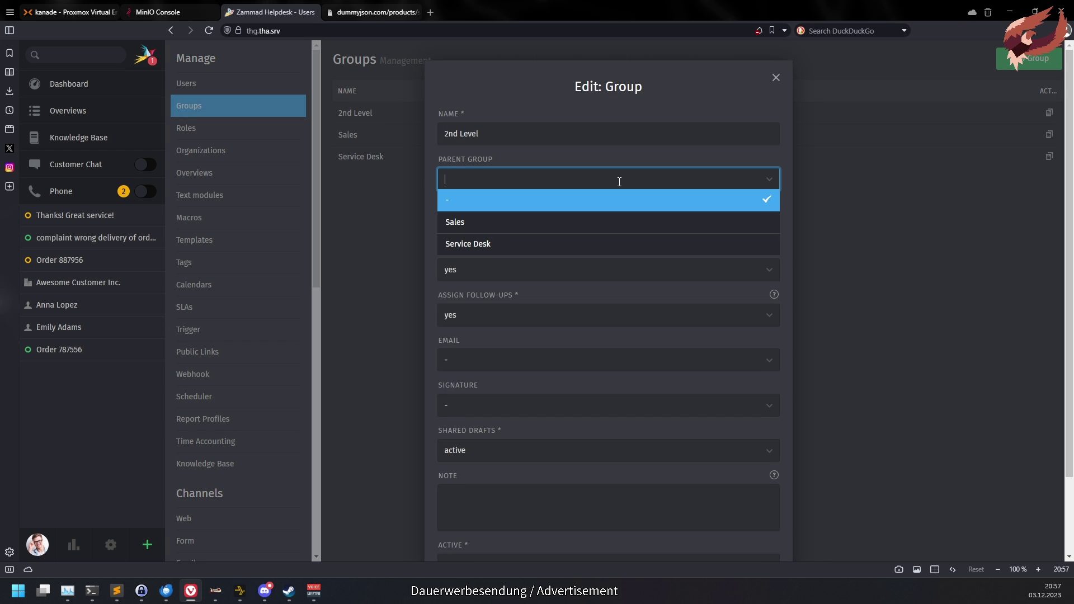
pyautogui.click(613, 245)
pyautogui.scroll(-3, 687, 402)
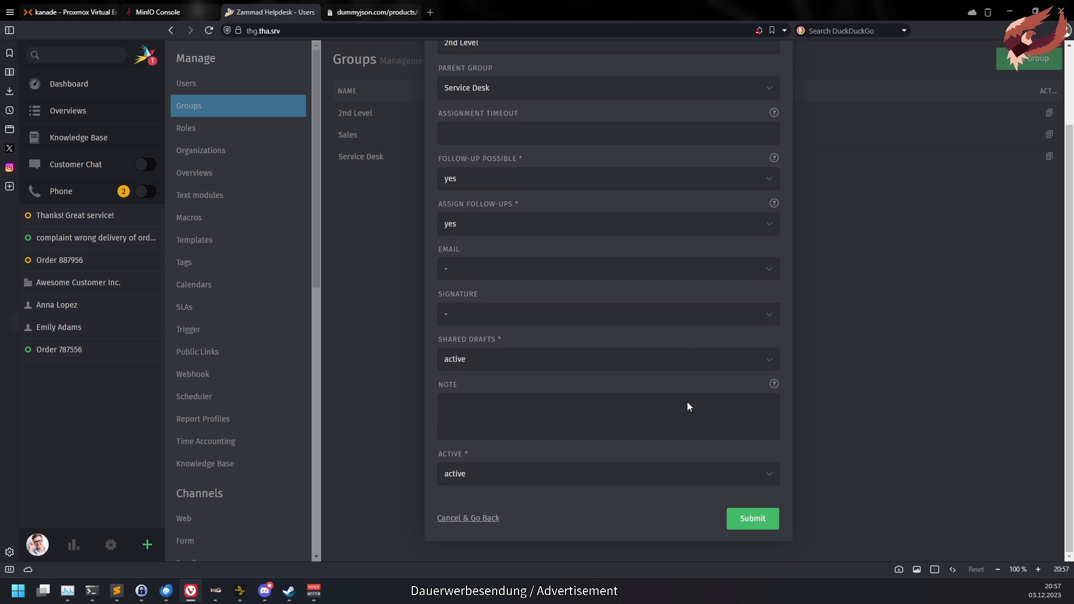
pyautogui.click(747, 520)
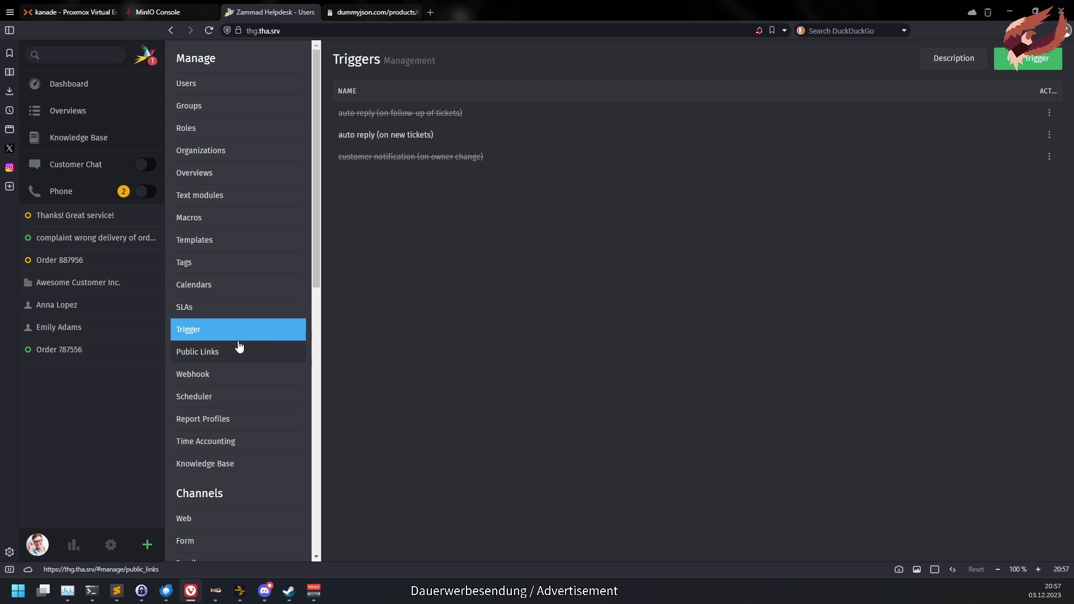
# - Add a Group condition row to the auto reply (on new tickets) trigger
pyautogui.click(371, 134)
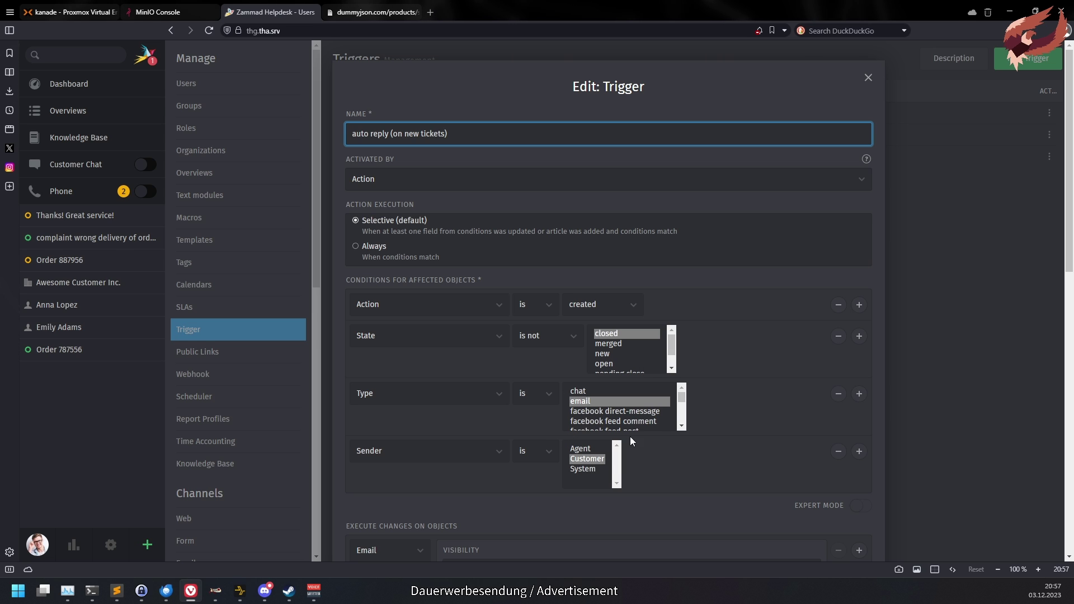
pyautogui.click(858, 452)
pyautogui.click(398, 506)
pyautogui.press('g')
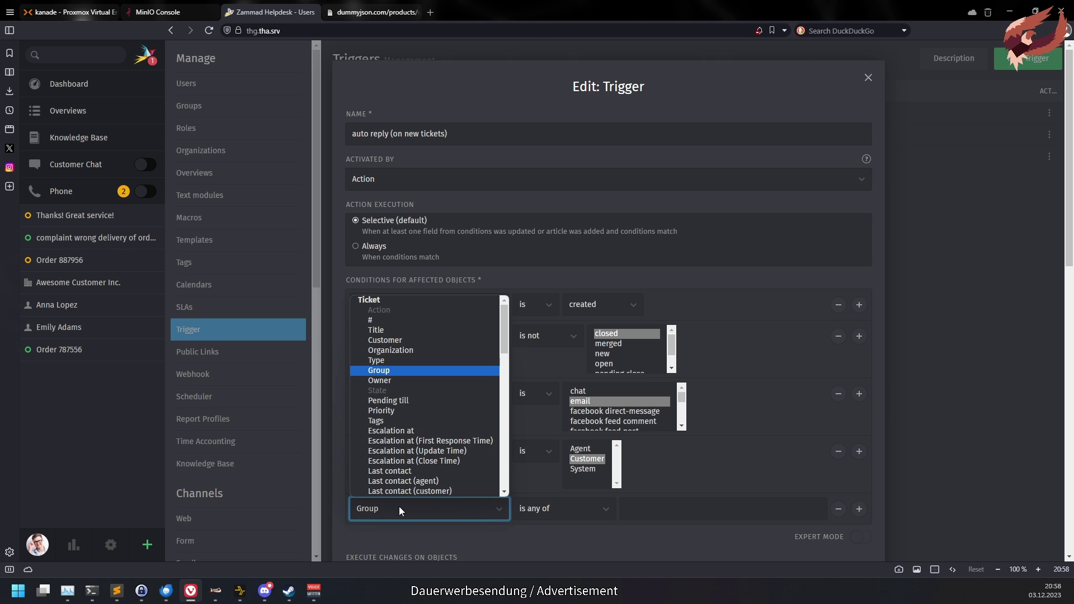
pyautogui.press('Return')
# - Set the condition's group to Service Desk › 2nd Level and save the trigger
pyautogui.click(548, 509)
pyautogui.click(627, 509)
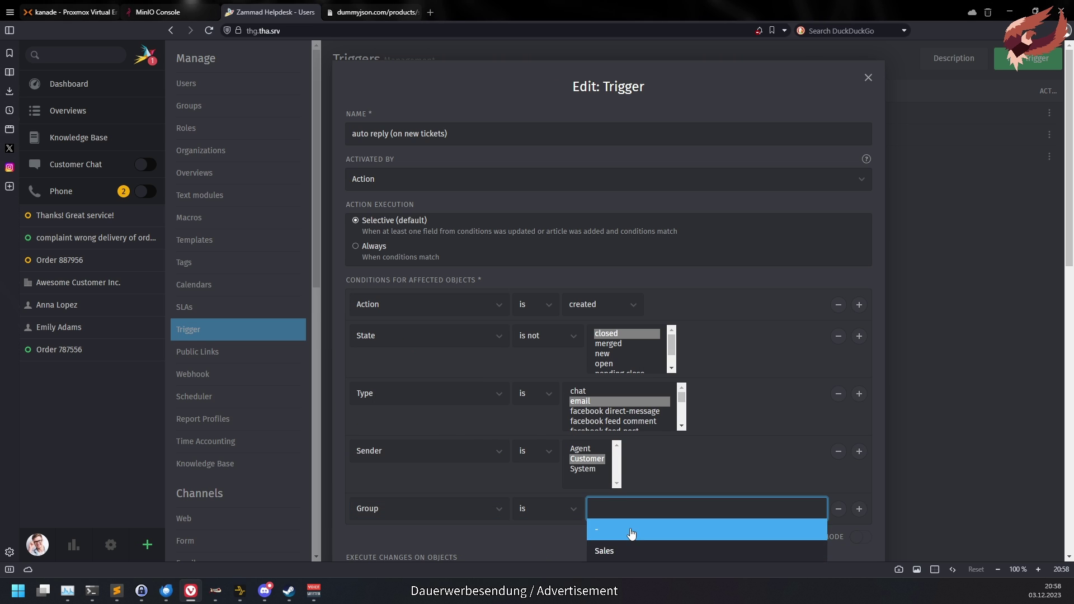
pyautogui.scroll(-2, 631, 532)
pyautogui.click(816, 460)
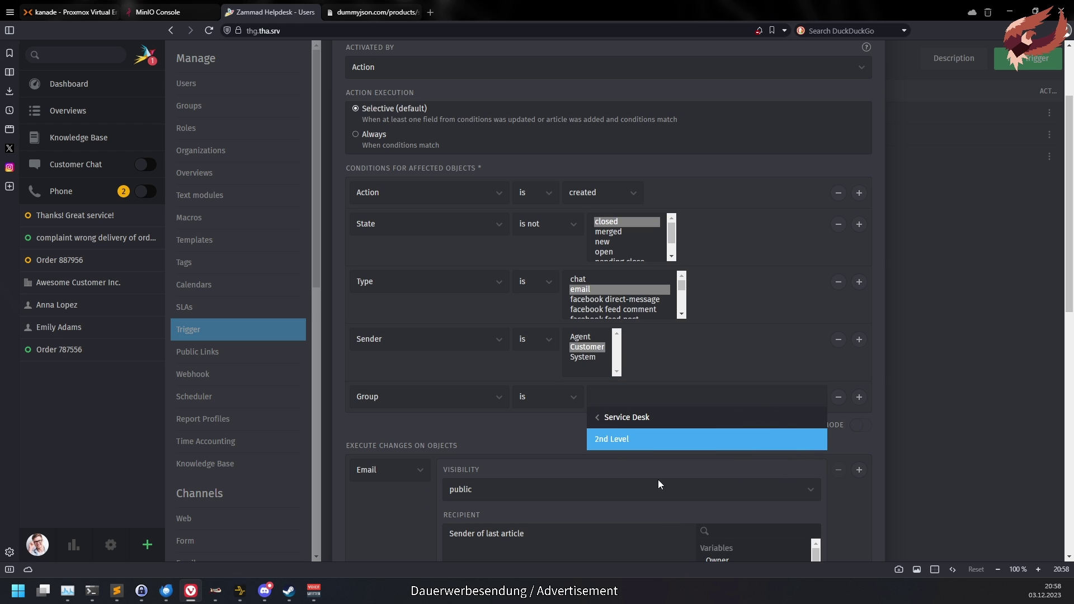
pyautogui.click(631, 442)
pyautogui.click(575, 428)
pyautogui.scroll(-5, 641, 471)
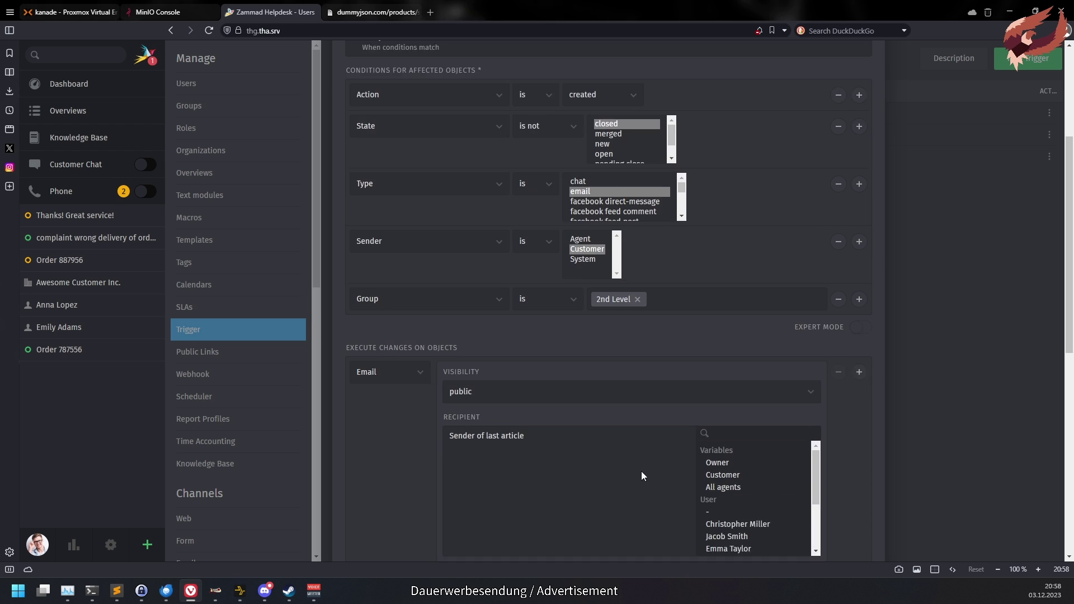
pyautogui.scroll(-5, 827, 516)
pyautogui.click(840, 516)
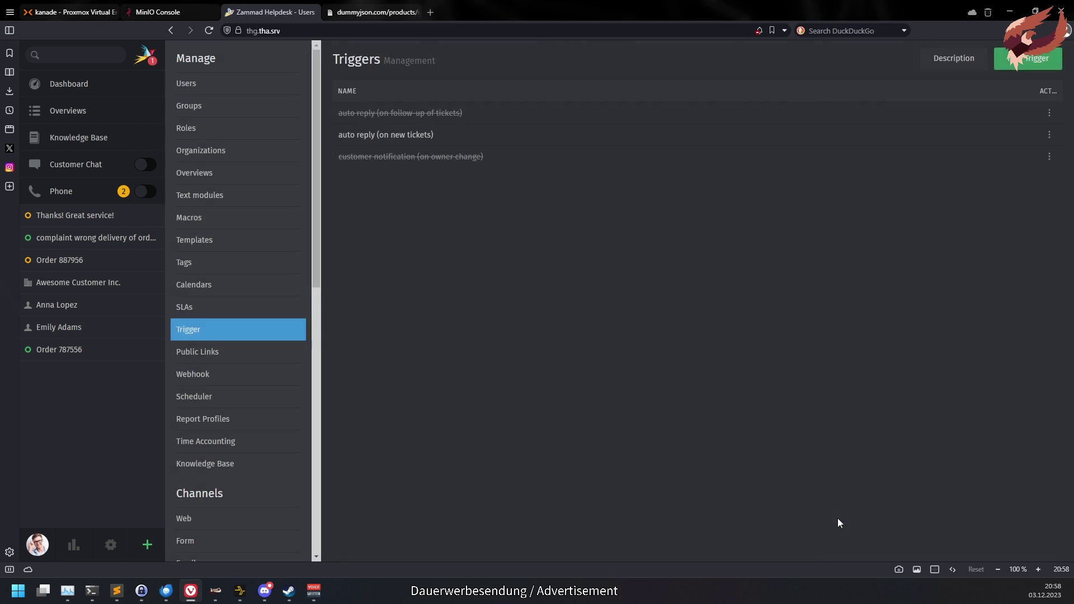
# - Change the 2nd Level group's parent from Service Desk to Sales and save
pyautogui.click(200, 107)
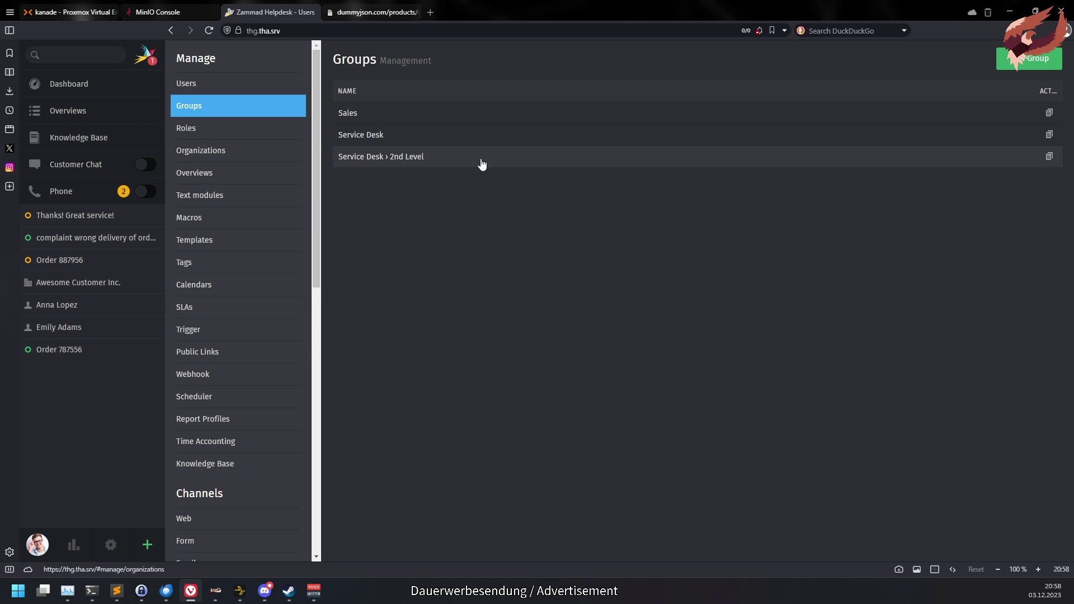
pyautogui.click(466, 156)
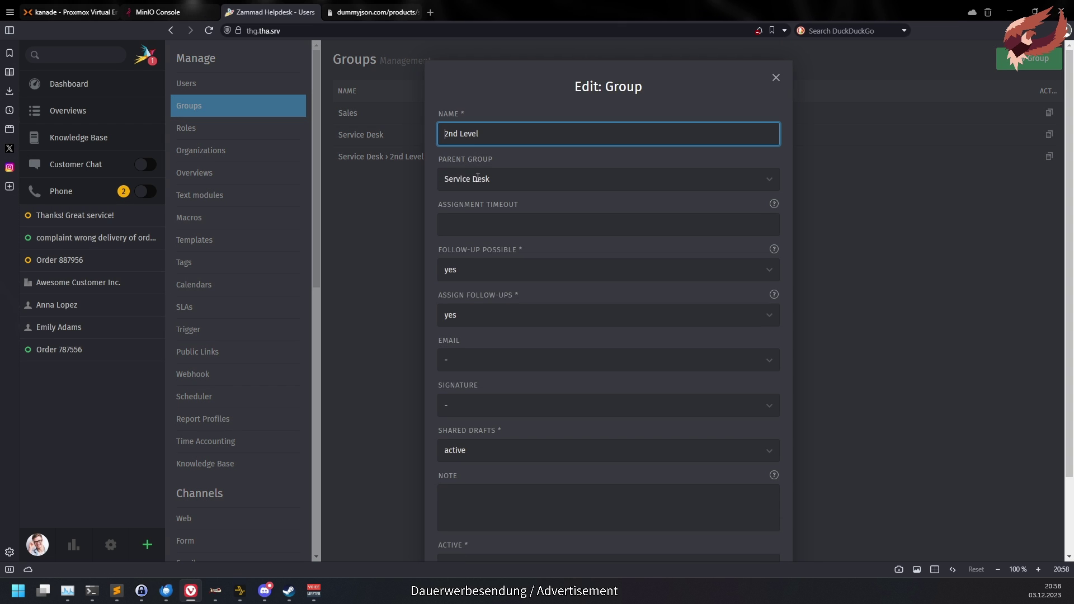
pyautogui.click(472, 179)
pyautogui.click(480, 221)
pyautogui.scroll(-3, 601, 424)
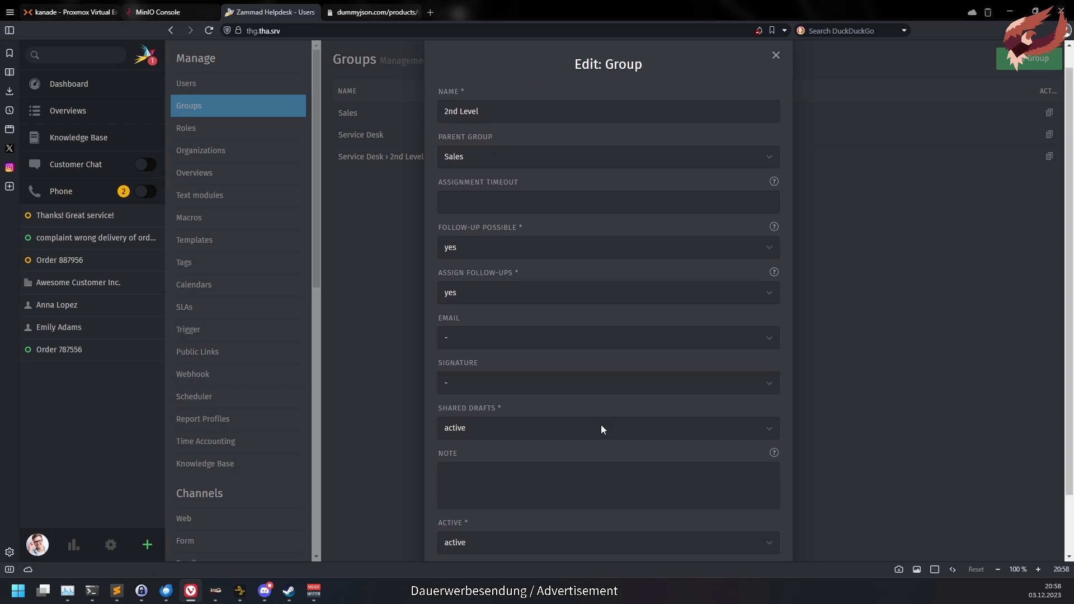
pyautogui.click(749, 518)
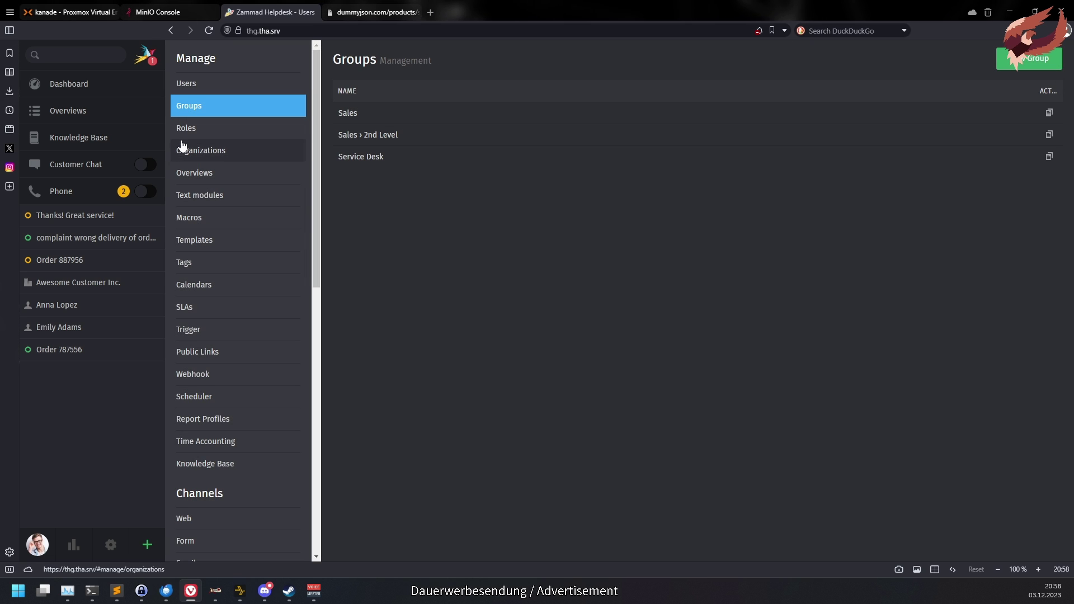
# - Check that the auto reply trigger's Group condition now reads Sales › 2nd Level
pyautogui.click(216, 330)
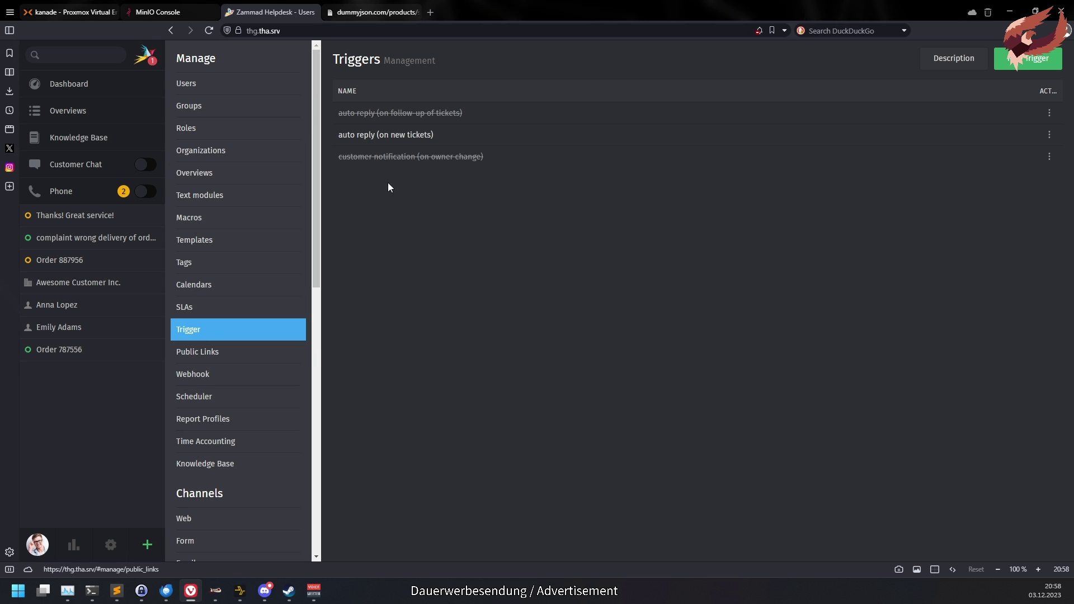
pyautogui.click(395, 141)
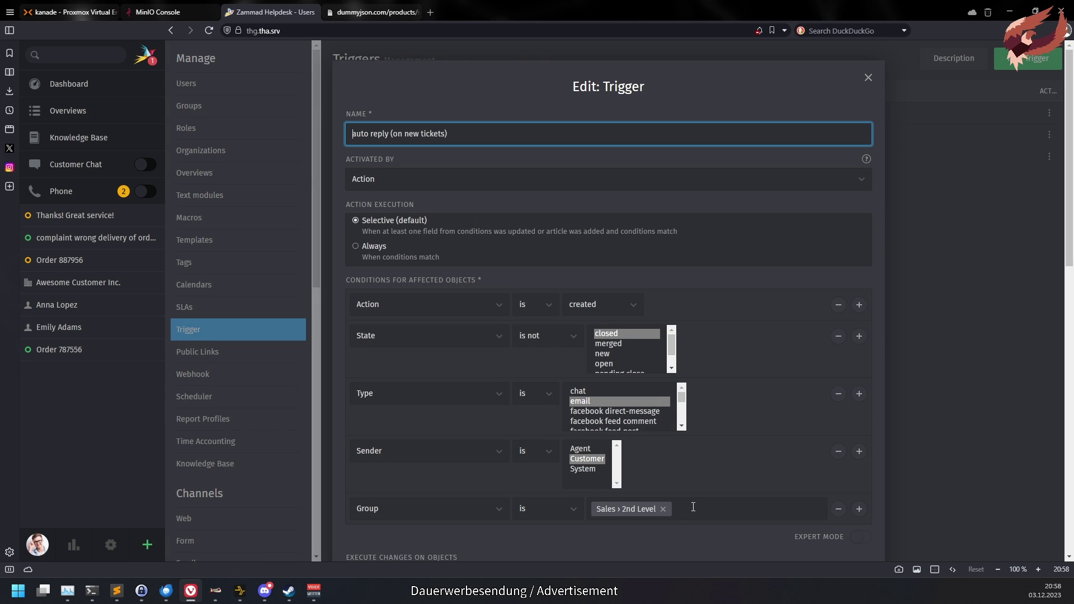
pyautogui.click(918, 406)
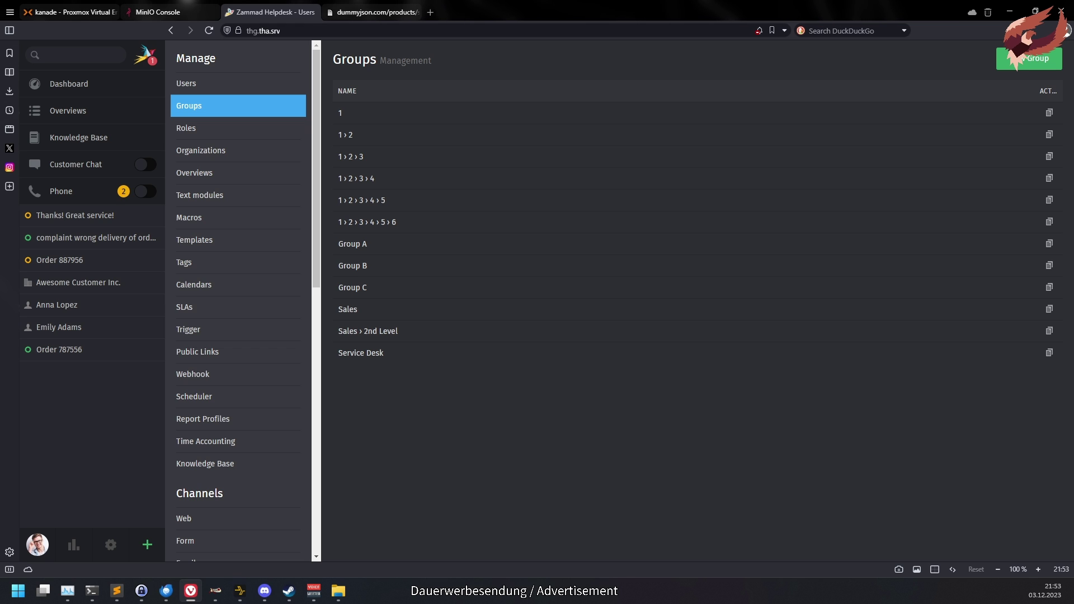
# - Start a new role named 'Sample' with ticket agent permission
pyautogui.click(232, 137)
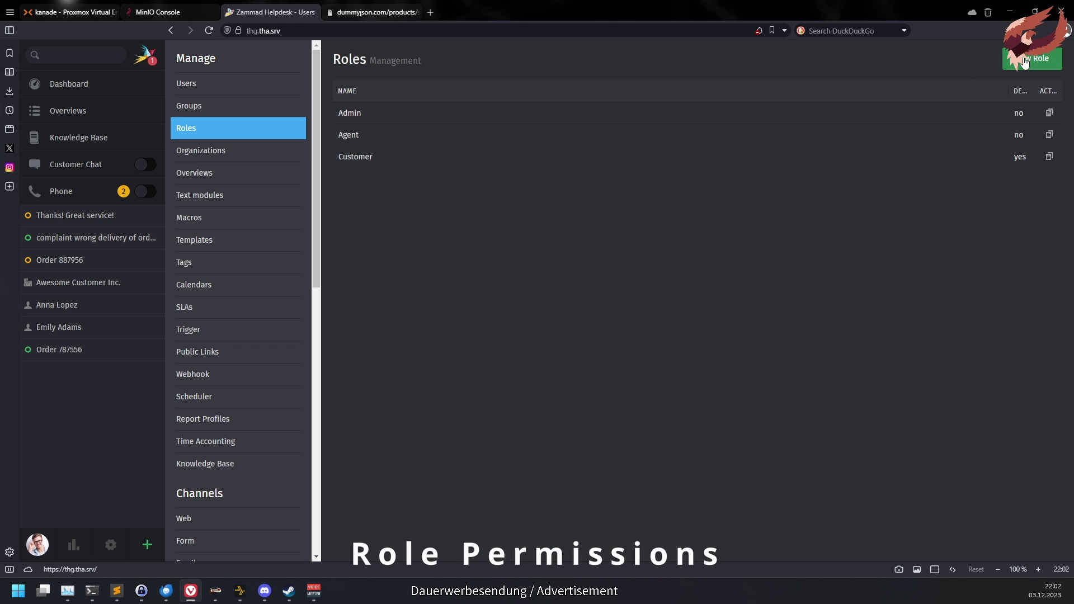
pyautogui.click(1025, 60)
pyautogui.write('Sample')
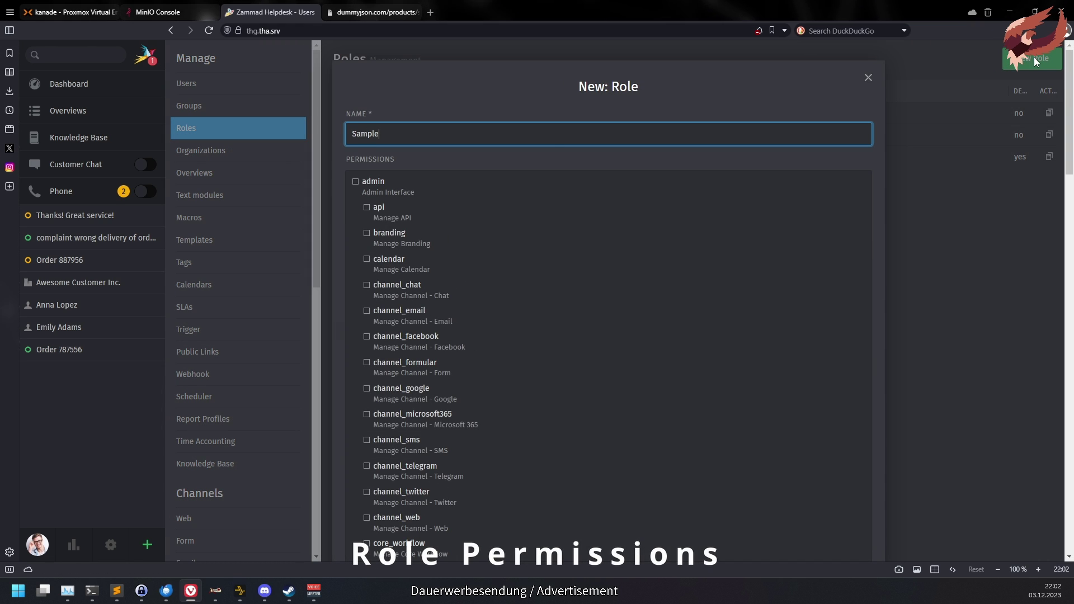
pyautogui.scroll(-20, 1044, 420)
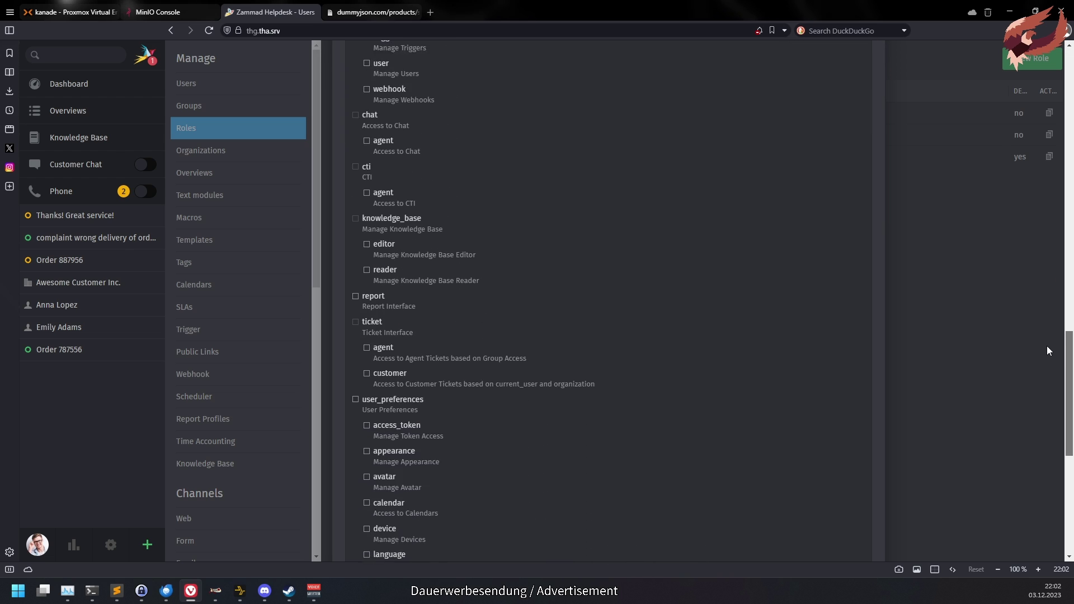
pyautogui.scroll(5, 1043, 420)
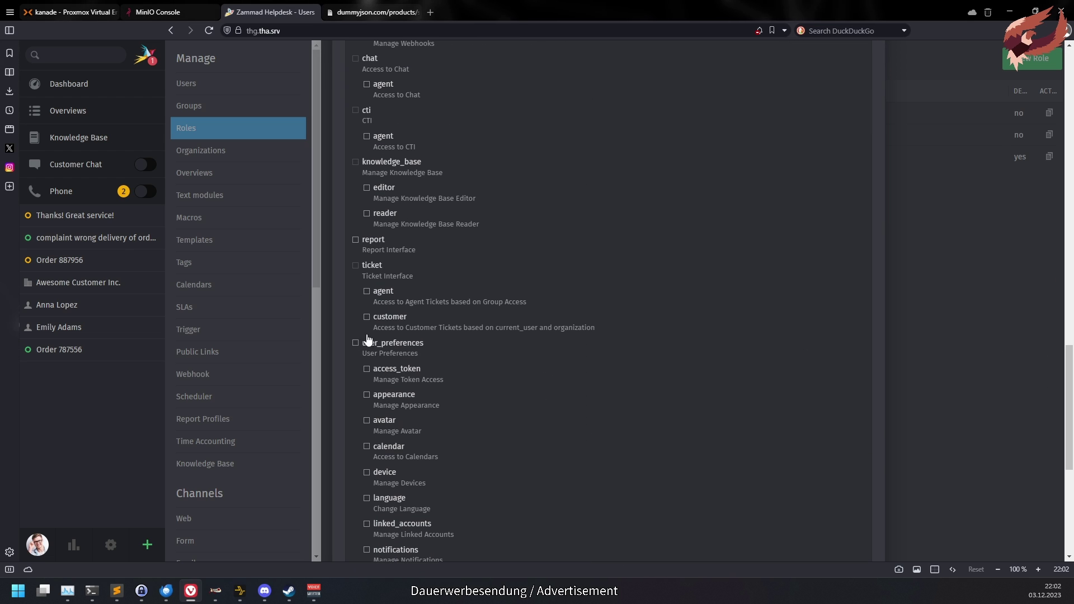
pyautogui.click(367, 291)
pyautogui.scroll(-7, 705, 330)
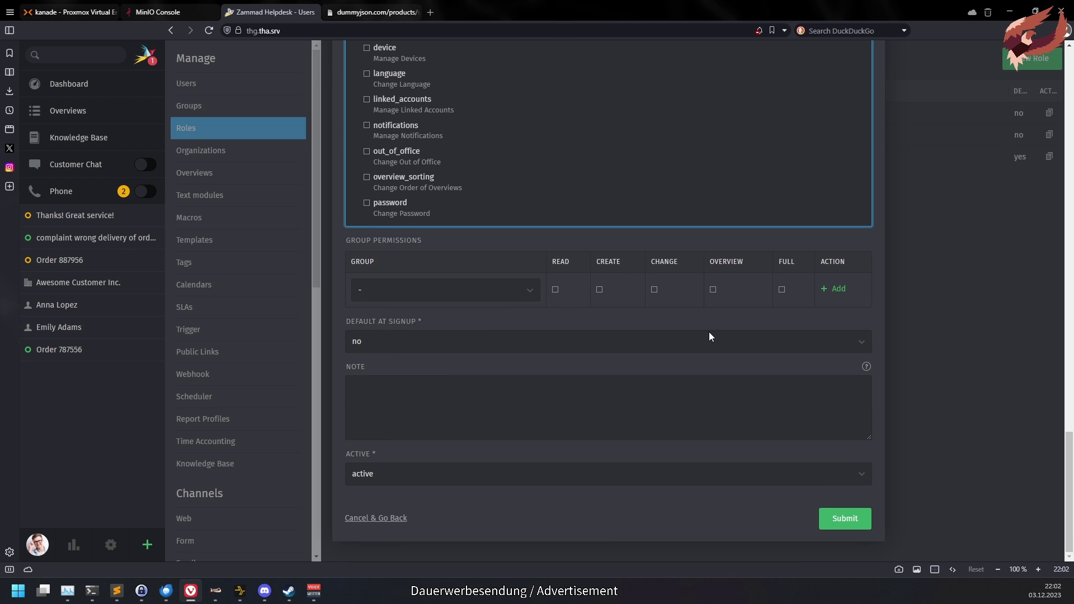
# - Give the role read, create and change access to group 1›2›3
pyautogui.click(477, 295)
pyautogui.click(529, 333)
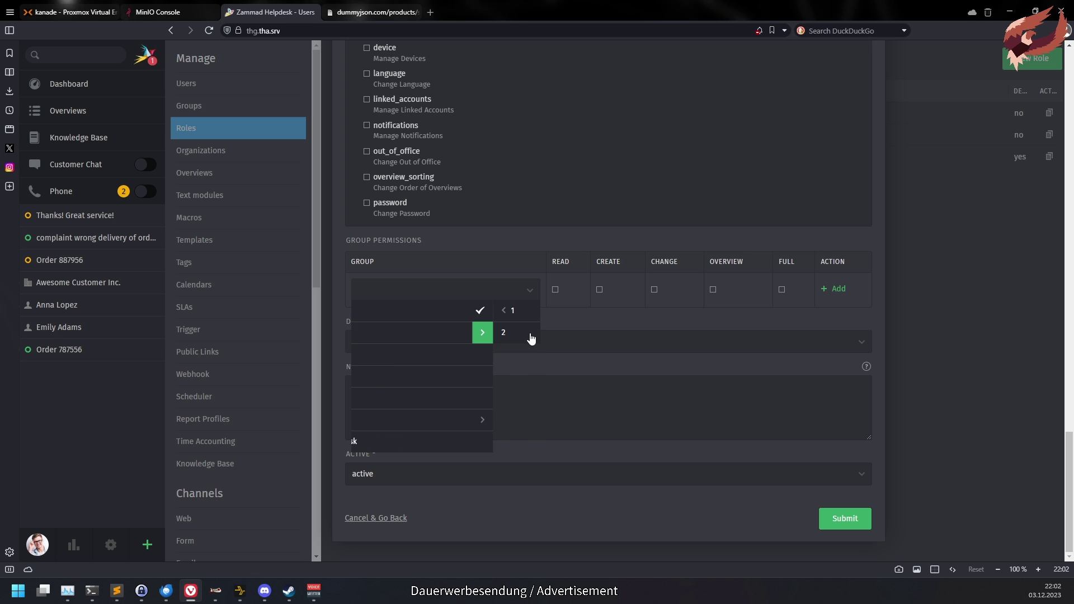
pyautogui.click(529, 333)
pyautogui.click(437, 333)
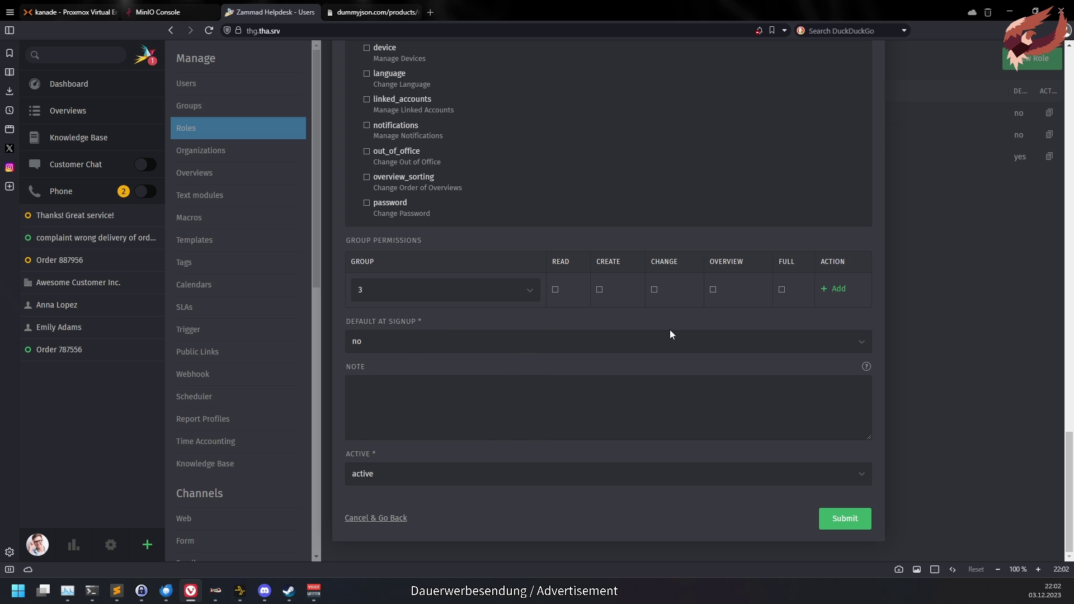
pyautogui.click(655, 289)
pyautogui.click(600, 289)
pyautogui.click(555, 289)
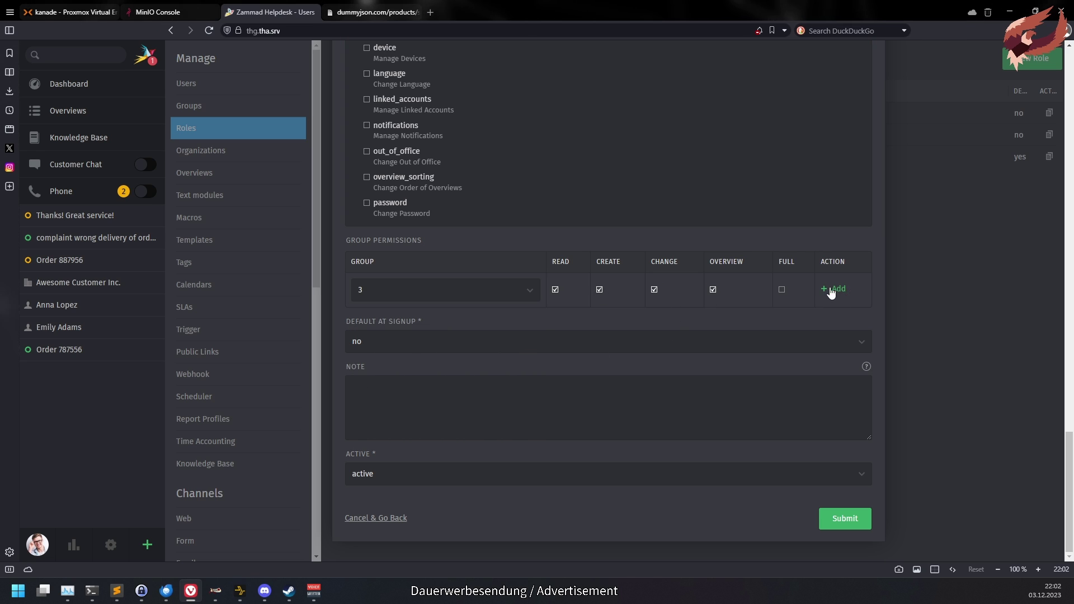
pyautogui.click(833, 289)
# - Give the role full access to the Service Desk group
pyautogui.click(411, 321)
pyautogui.click(404, 466)
pyautogui.click(766, 315)
pyautogui.click(815, 313)
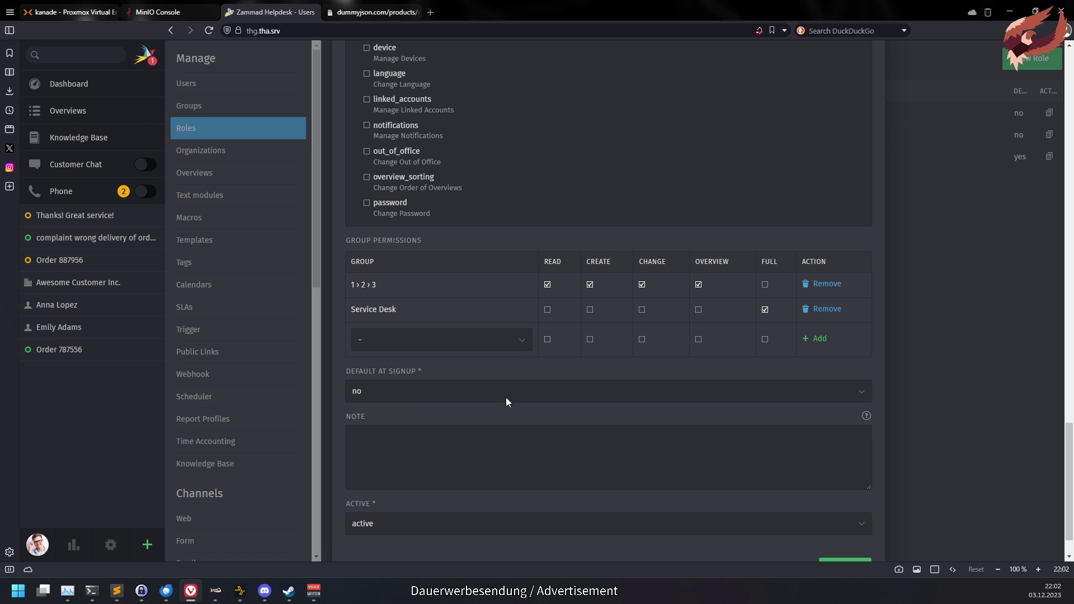
# - Give the role create-only access to Group A and save it
pyautogui.click(448, 339)
pyautogui.click(448, 404)
pyautogui.click(590, 339)
pyautogui.scroll(-2, 818, 546)
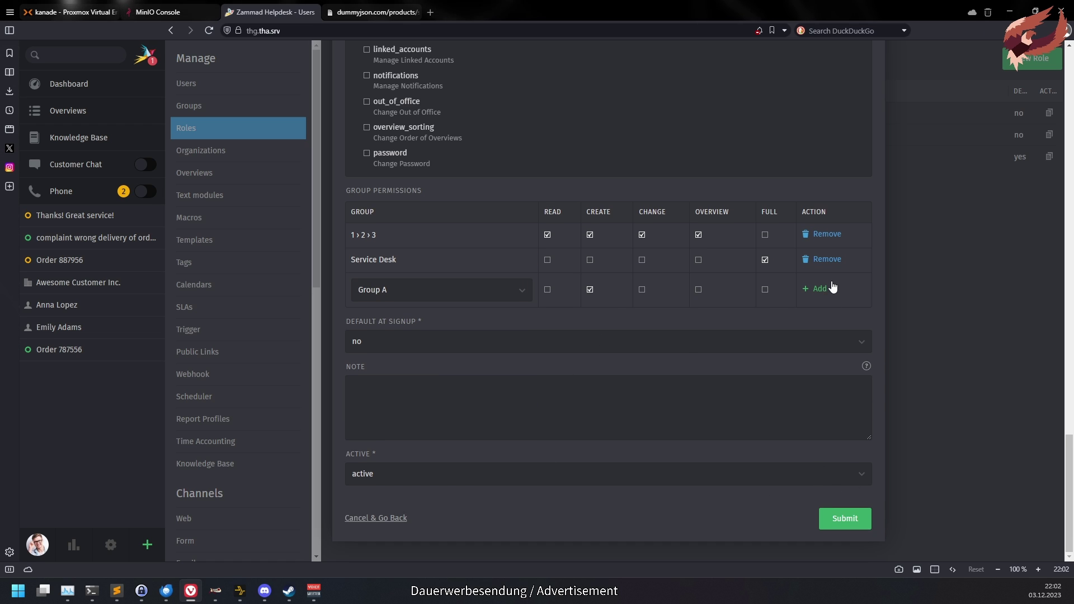
pyautogui.click(815, 288)
pyautogui.click(841, 542)
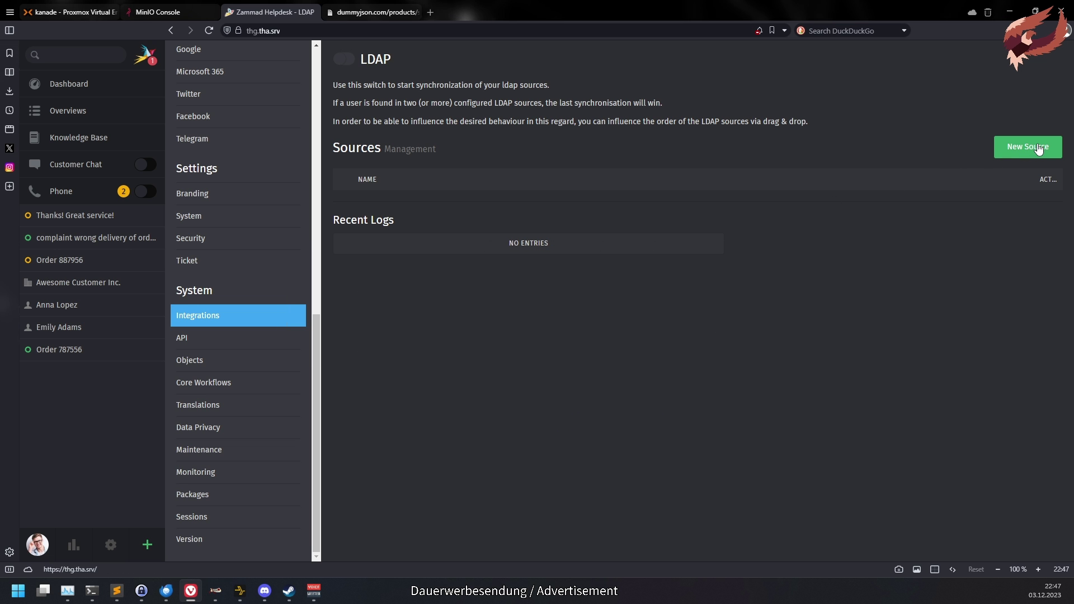
# - View the new LDAP source's SSL/STARTTLS choices, then the SAML Signing & Encrypting options
pyautogui.click(1037, 147)
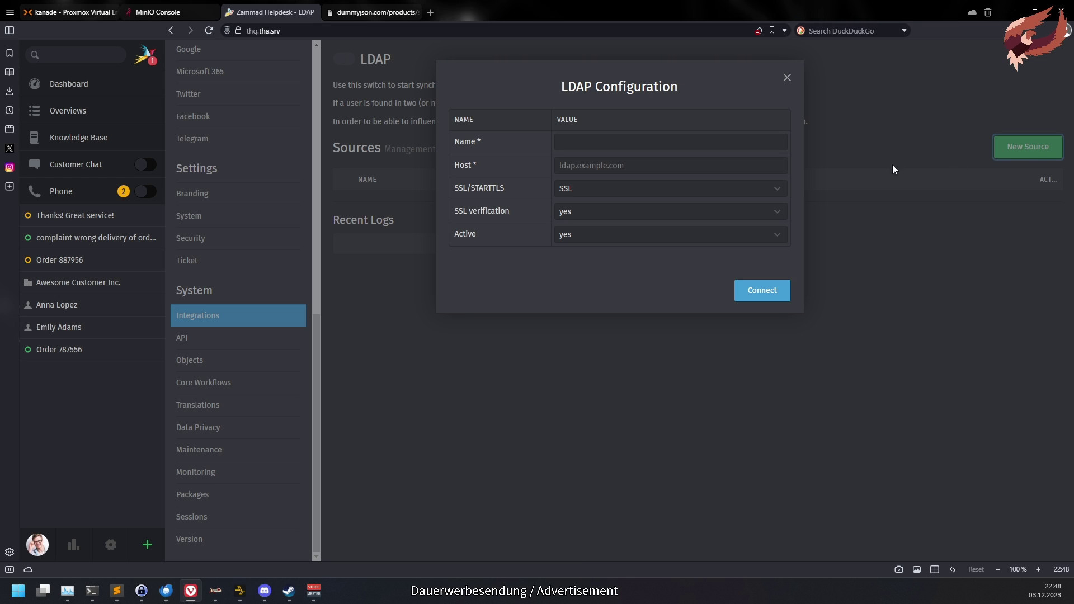
pyautogui.click(766, 189)
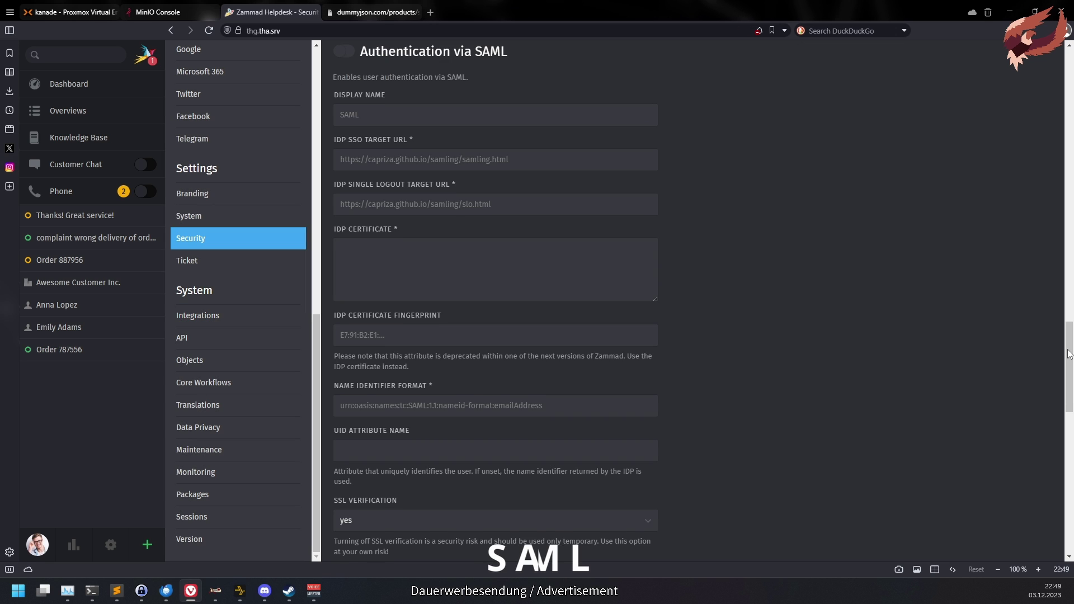
pyautogui.scroll(-2, 1067, 361)
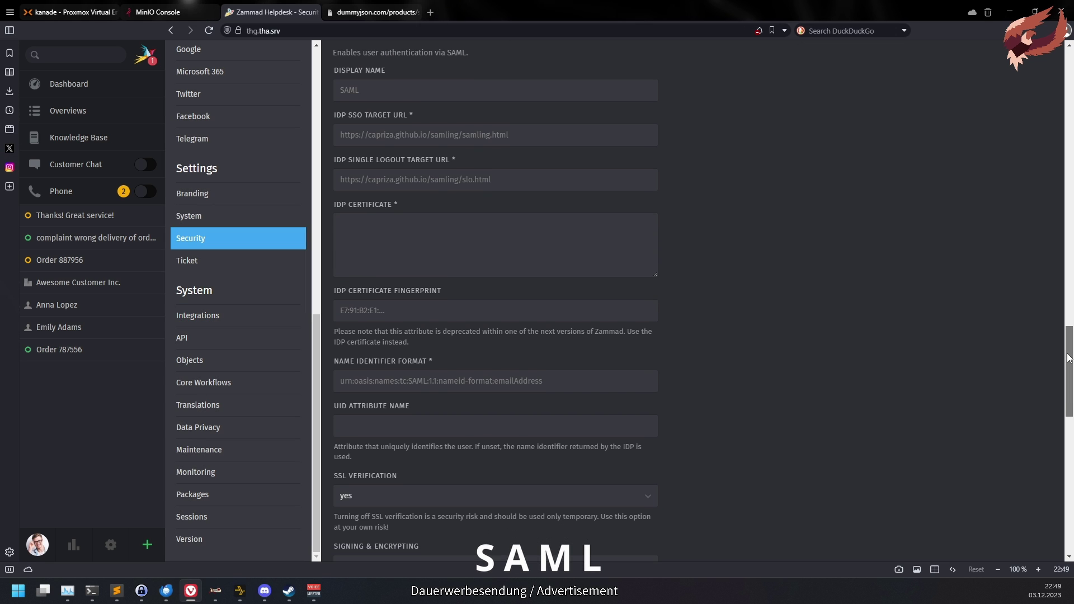
pyautogui.moveTo(1067, 361); pyautogui.dragTo(1042, 415)
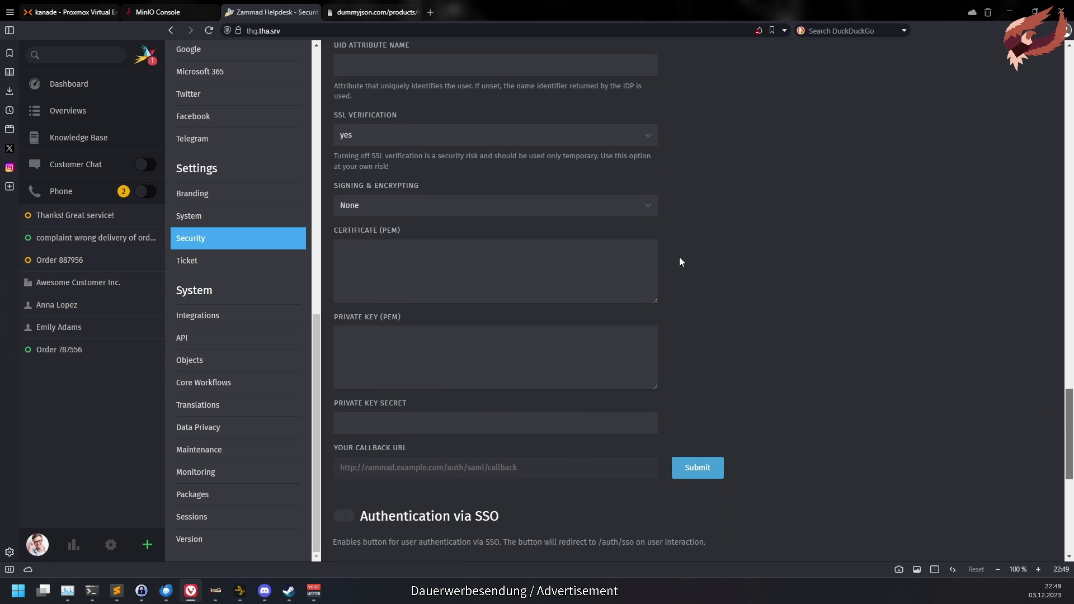
pyautogui.click(650, 207)
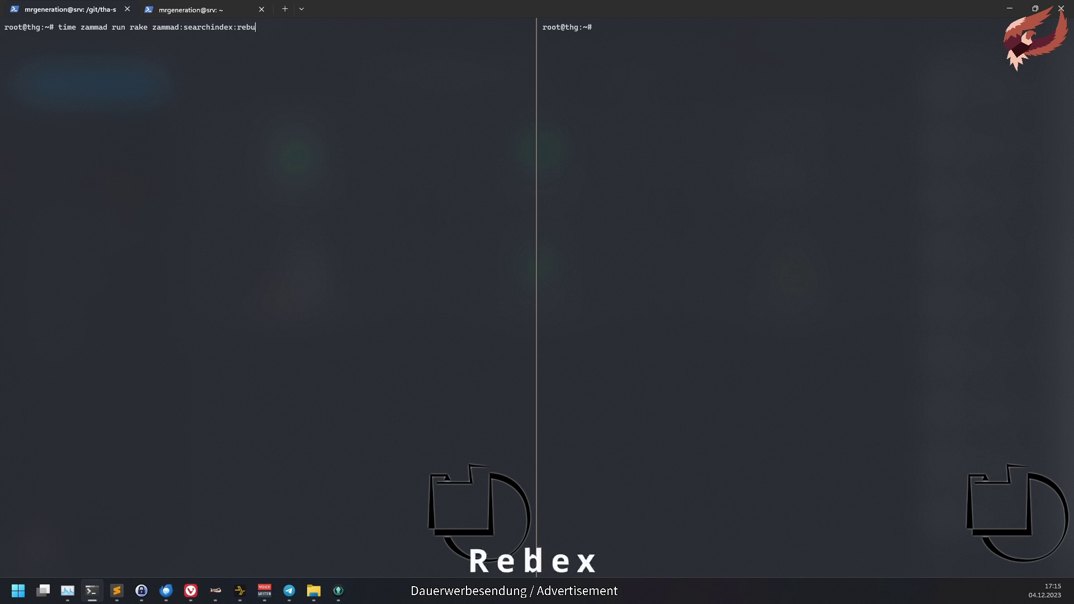
# - Run zammad:searchindex:rebuild, rerun it as rebuild[8] in the right pane, then view the arm64 images
pyautogui.write('ild')
pyautogui.press('Return')
pyautogui.moveTo(58, 27); pyautogui.dragTo(268, 28)
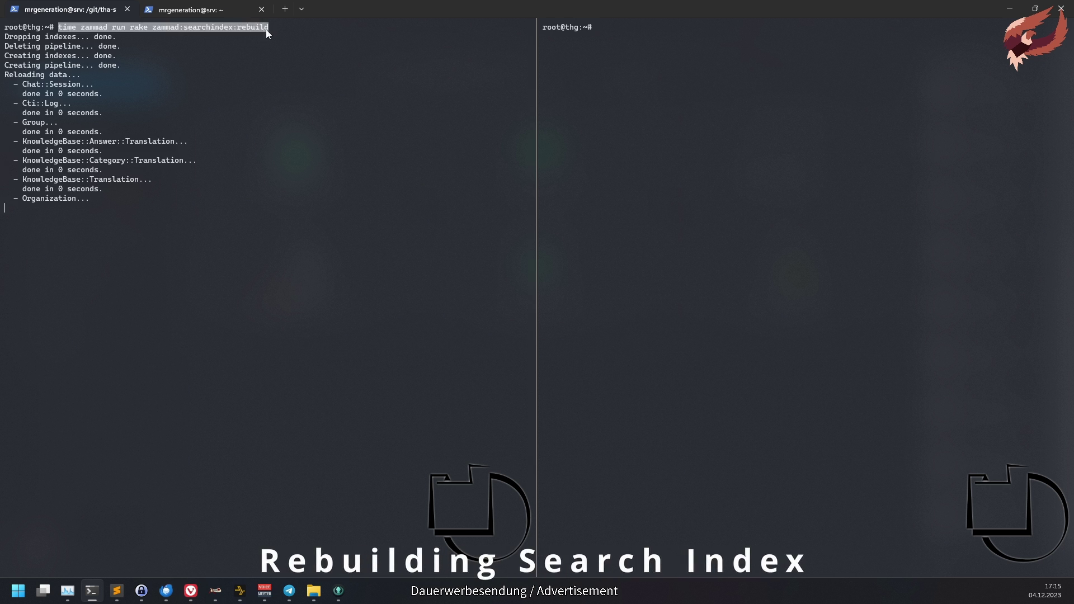
pyautogui.rightClick(268, 28)
pyautogui.rightClick(851, 390)
pyautogui.write('[8]')
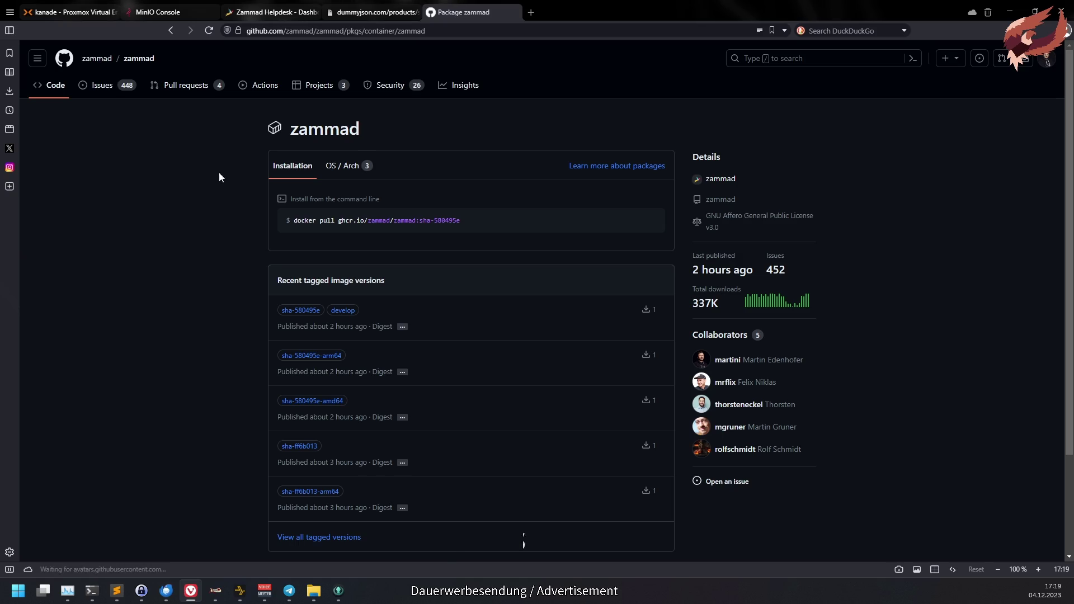
pyautogui.click(351, 168)
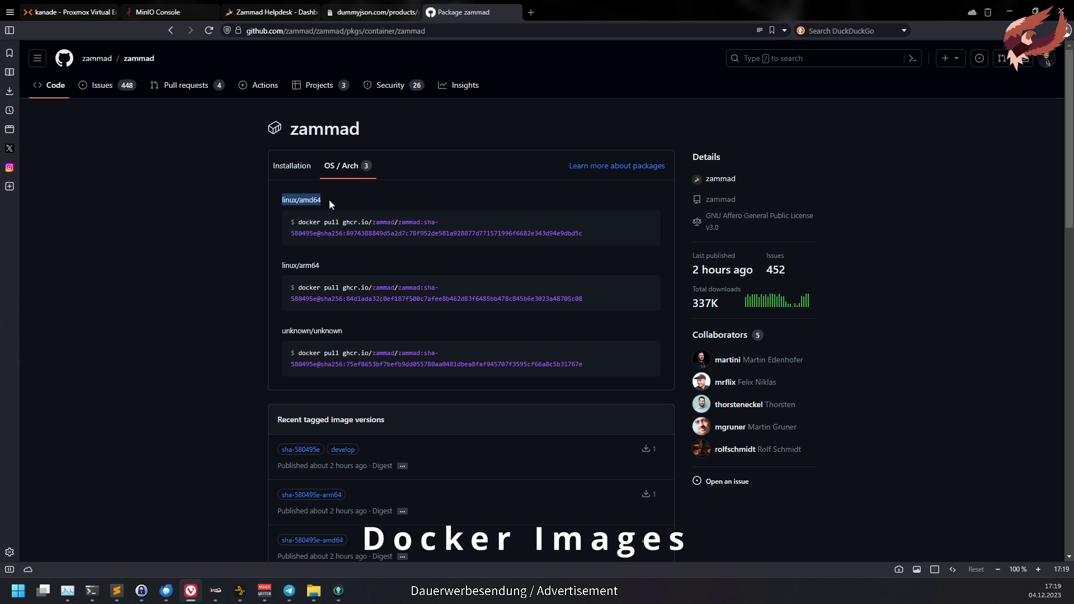
pyautogui.moveTo(267, 267); pyautogui.dragTo(300, 268)
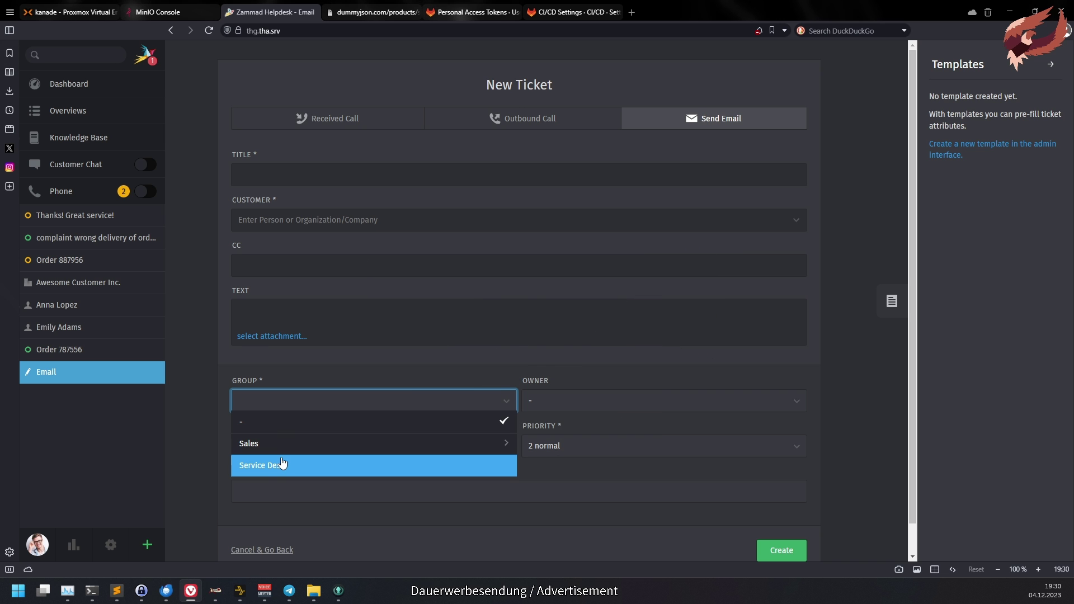
# - Assign the new email ticket to Service Desk and check the signature in its text
pyautogui.click(281, 465)
pyautogui.click(281, 439)
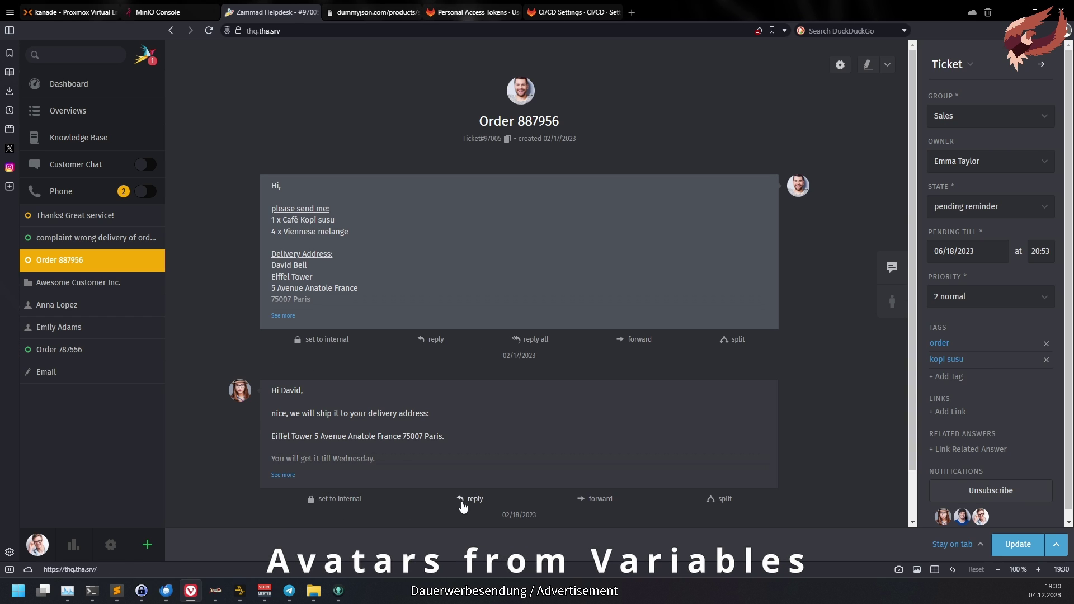
pyautogui.click(462, 503)
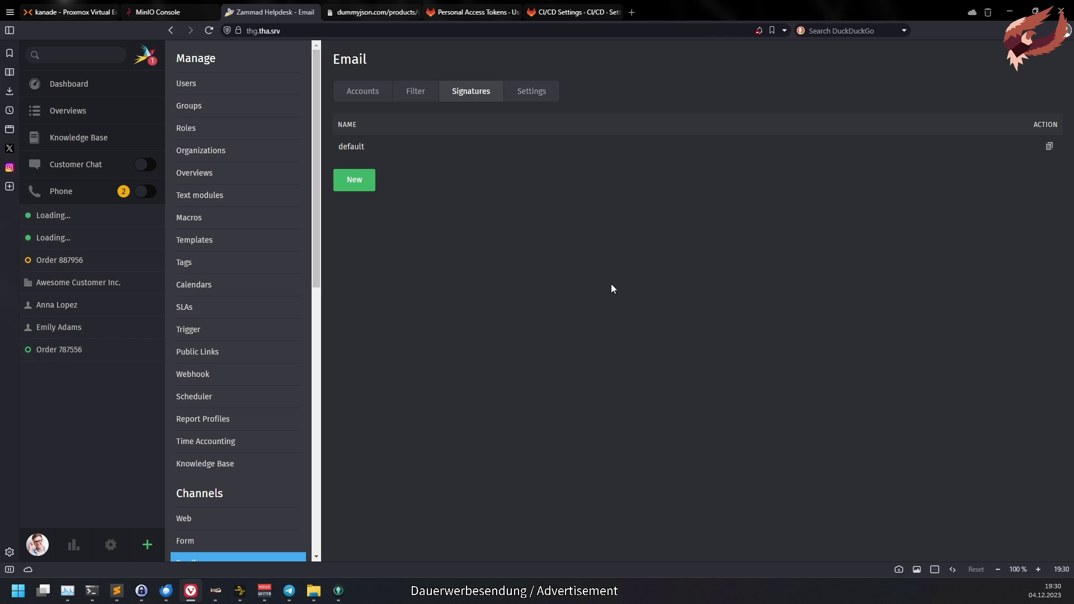
# - Insert the current user's avatar placeholder below the name line, changing its first size to 50
pyautogui.click(418, 149)
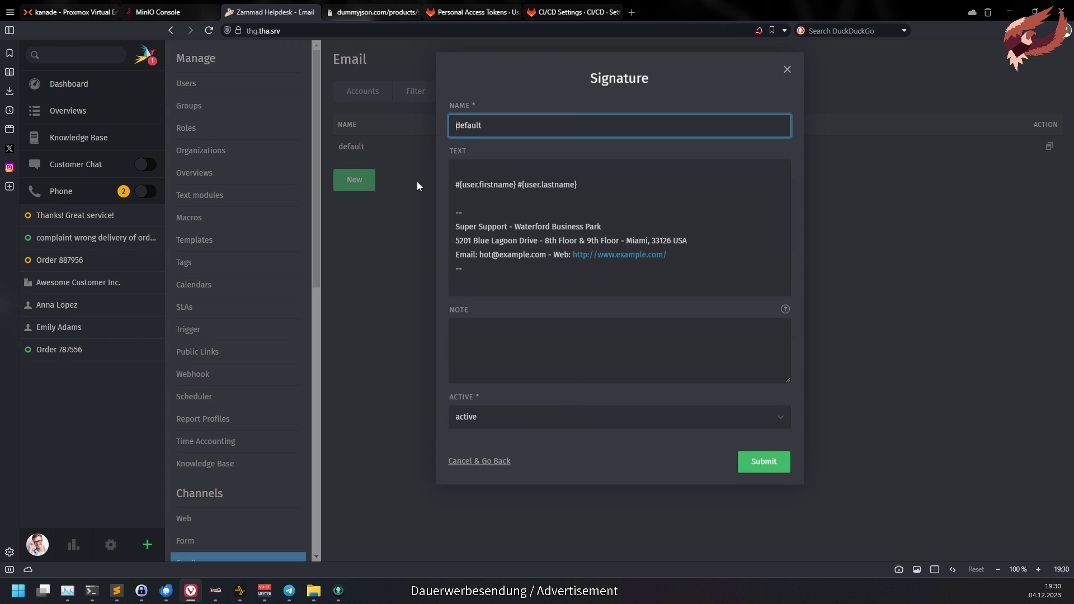
pyautogui.click(552, 207)
pyautogui.write('::av')
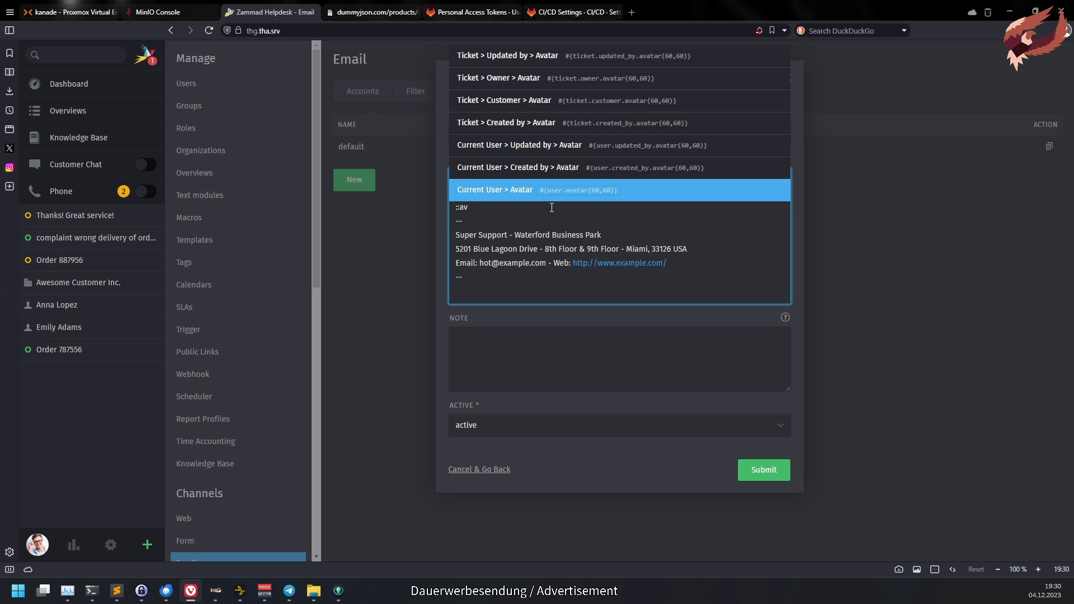
pyautogui.press('BackSpace')
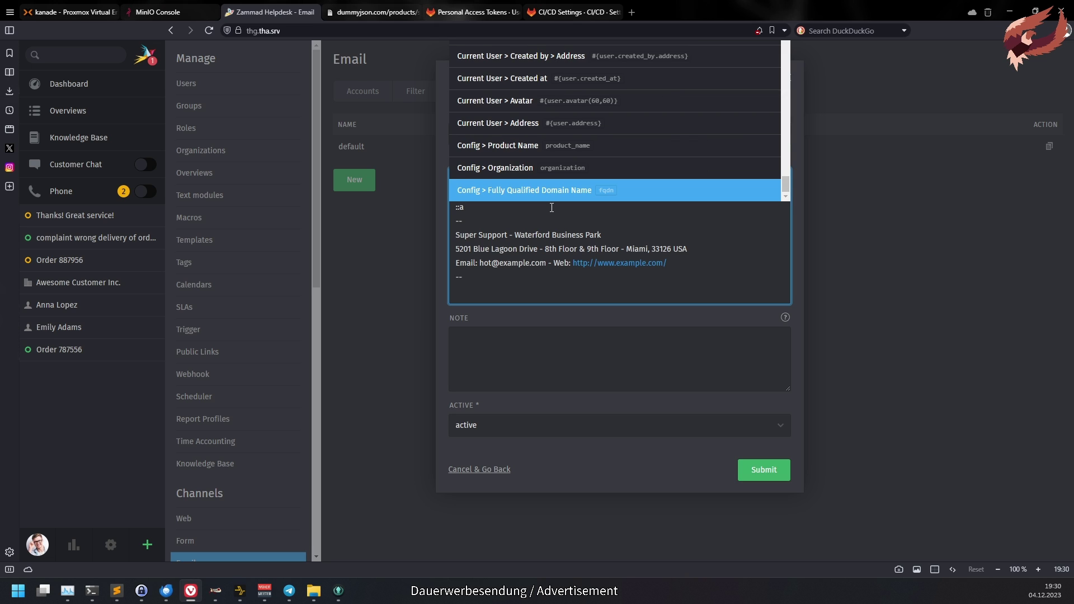
pyautogui.write('va')
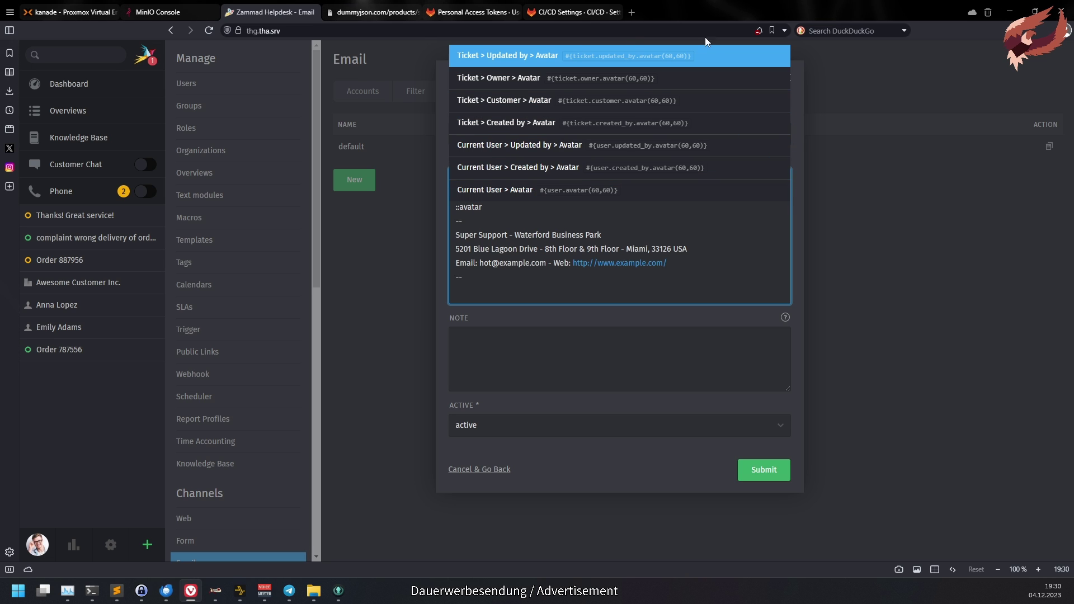
pyautogui.write('tar')
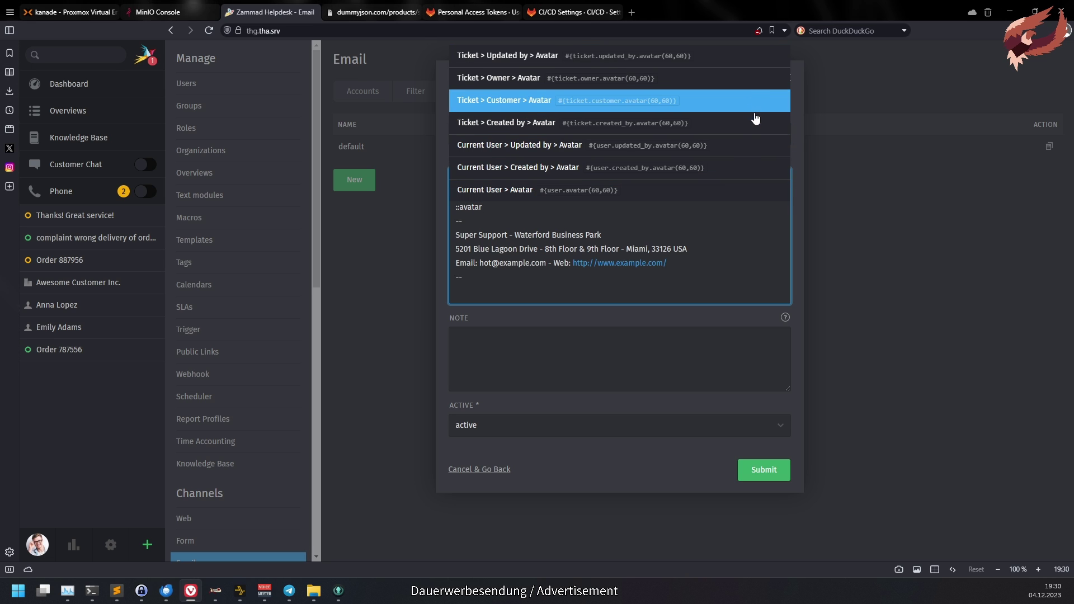
pyautogui.click(746, 190)
pyautogui.press('Left')
pyautogui.press('Left')
pyautogui.press('Left')
pyautogui.press('Left')
pyautogui.press('Left')
pyautogui.press('Left')
pyautogui.press('Left')
pyautogui.hotkey('shift', 'Right')
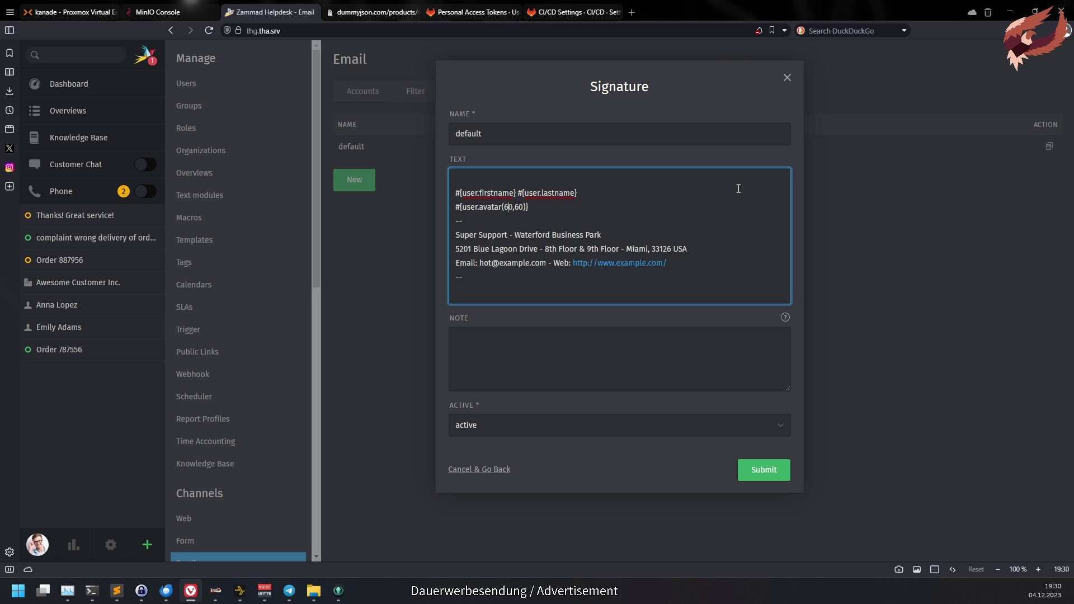
pyautogui.write('50,')
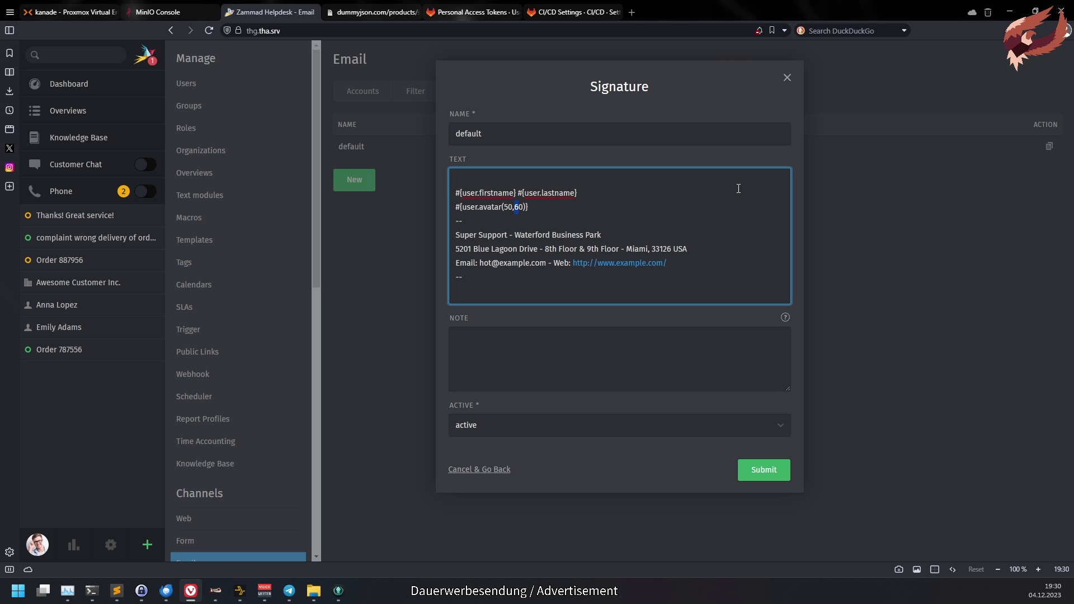
pyautogui.write('5')
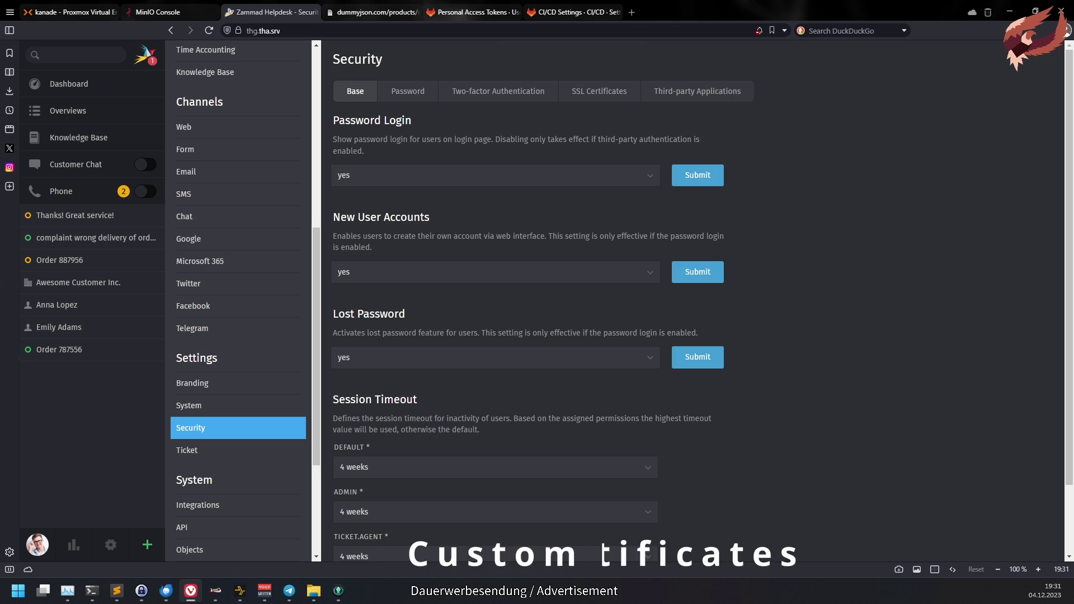
# - Add the THA-CA certificate by pasting it as plain text into a new SSL certificate
pyautogui.click(599, 92)
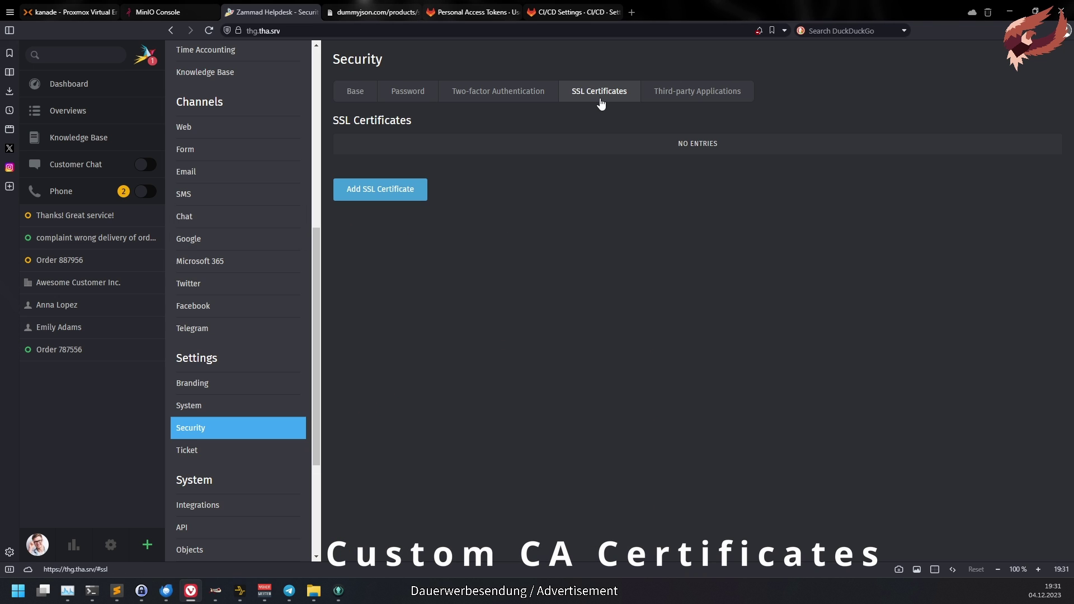
pyautogui.click(381, 197)
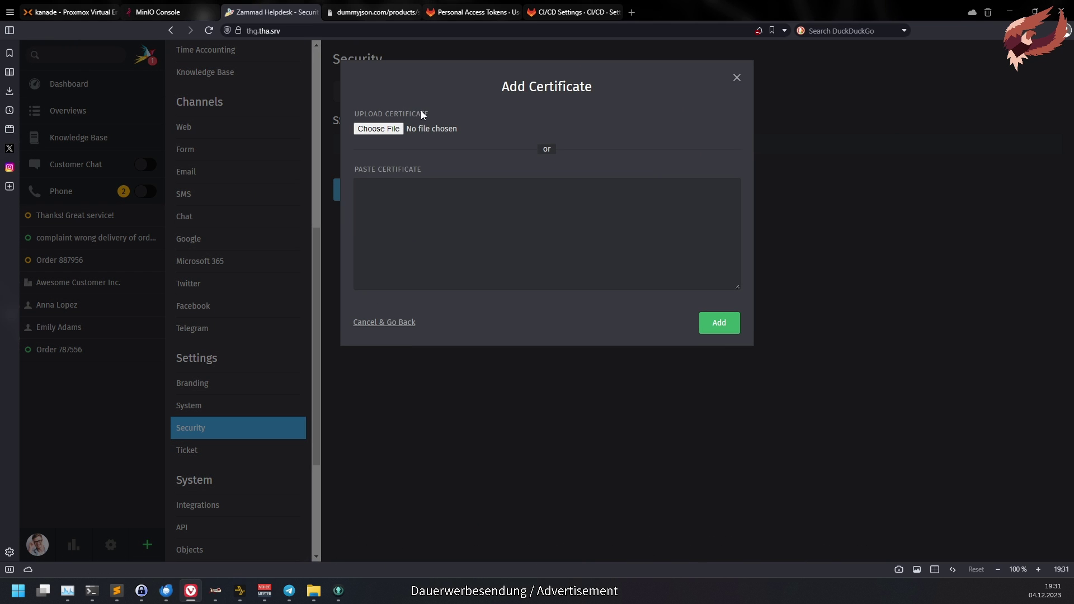
pyautogui.moveTo(429, 114); pyautogui.dragTo(352, 121)
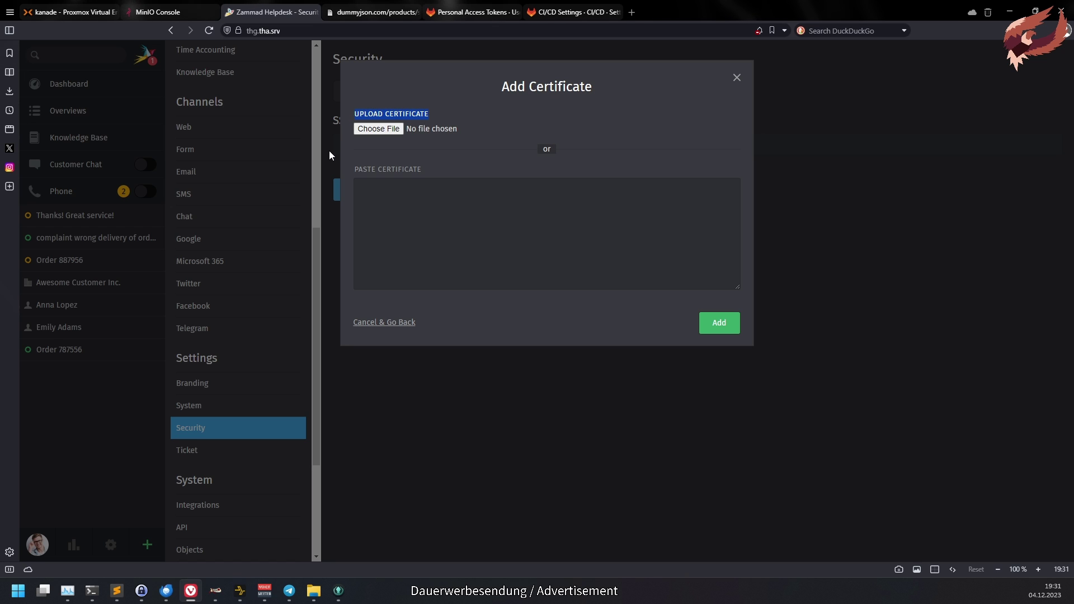
pyautogui.click(538, 217)
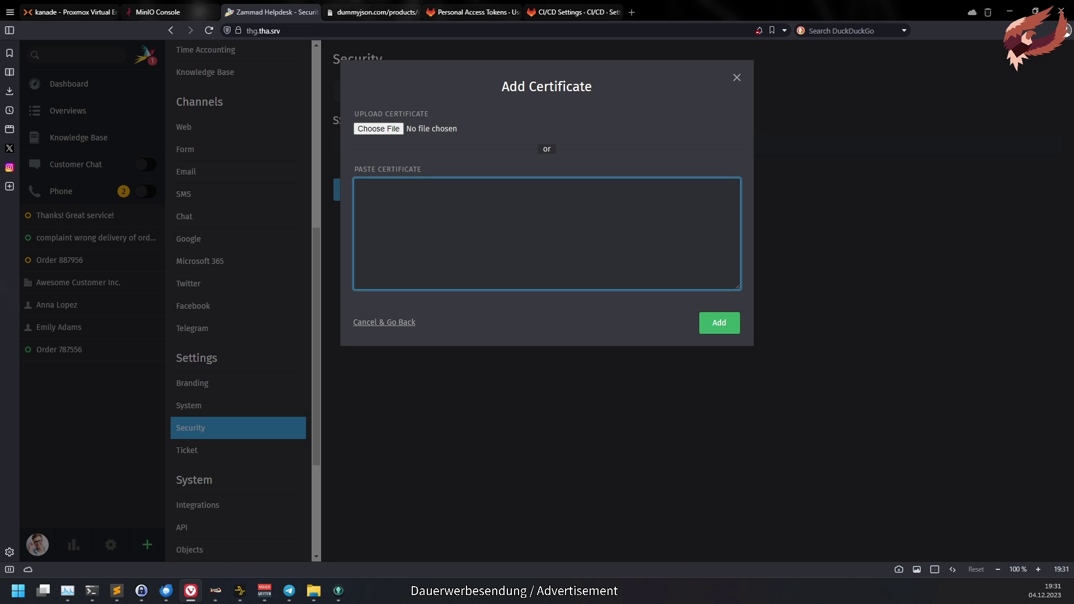
pyautogui.hotkey('alt', 'Tab')
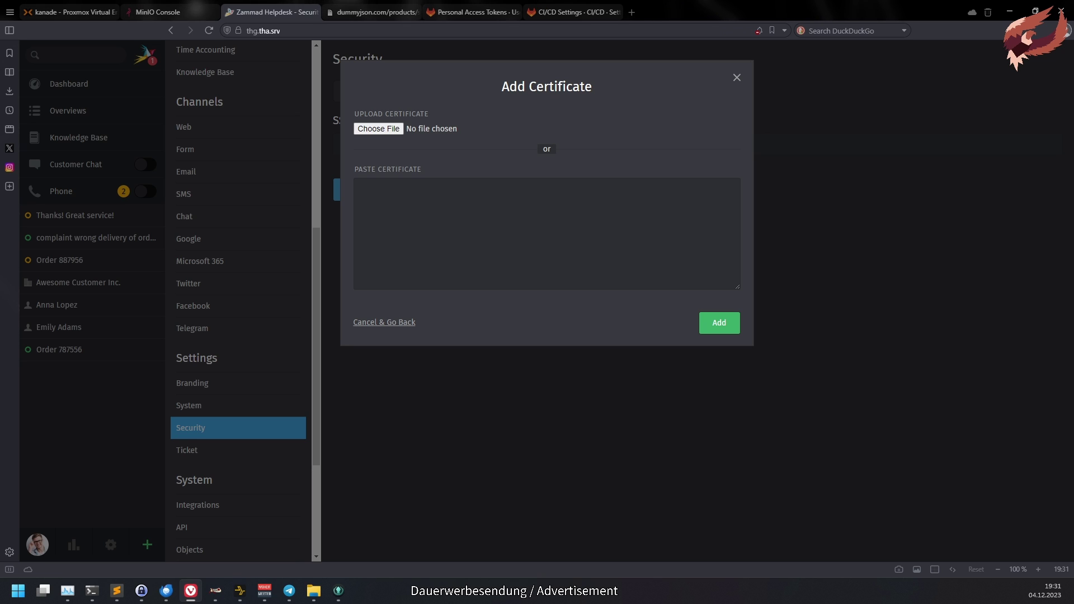
pyautogui.rightClick(480, 206)
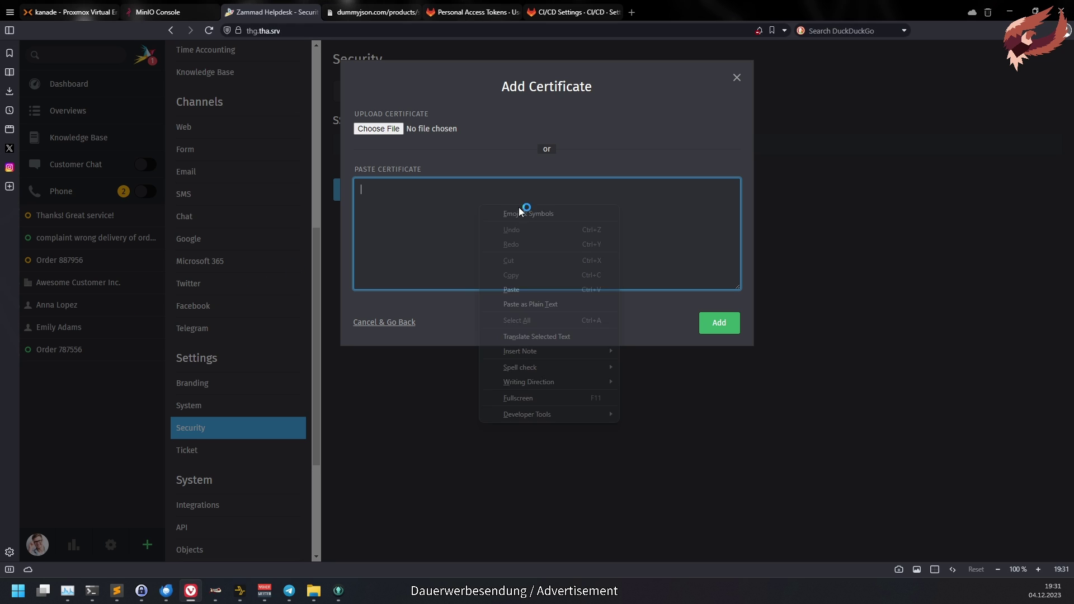
pyautogui.click(547, 300)
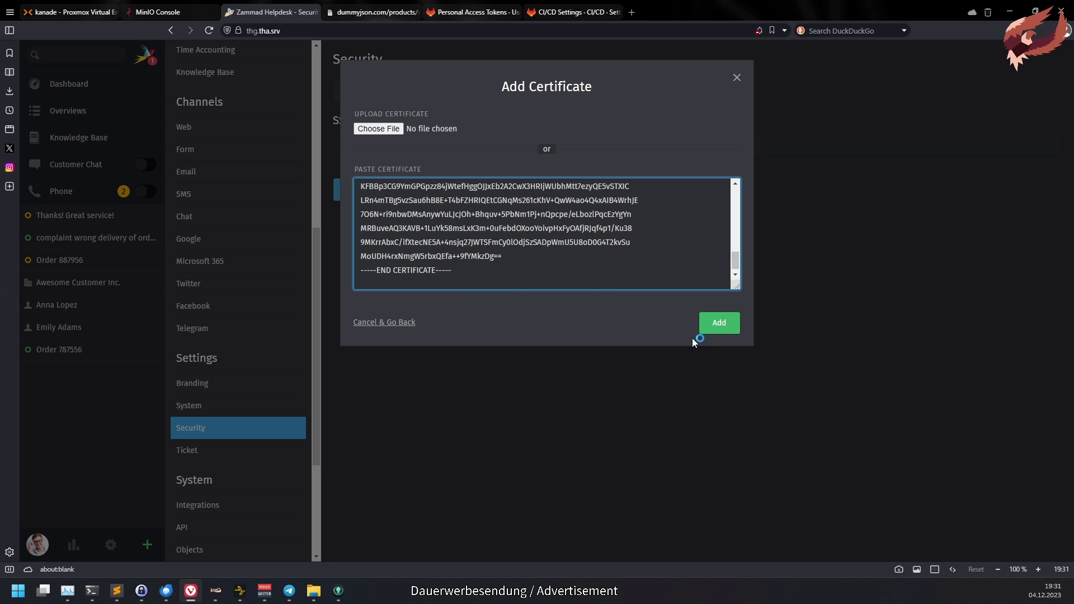
pyautogui.click(720, 327)
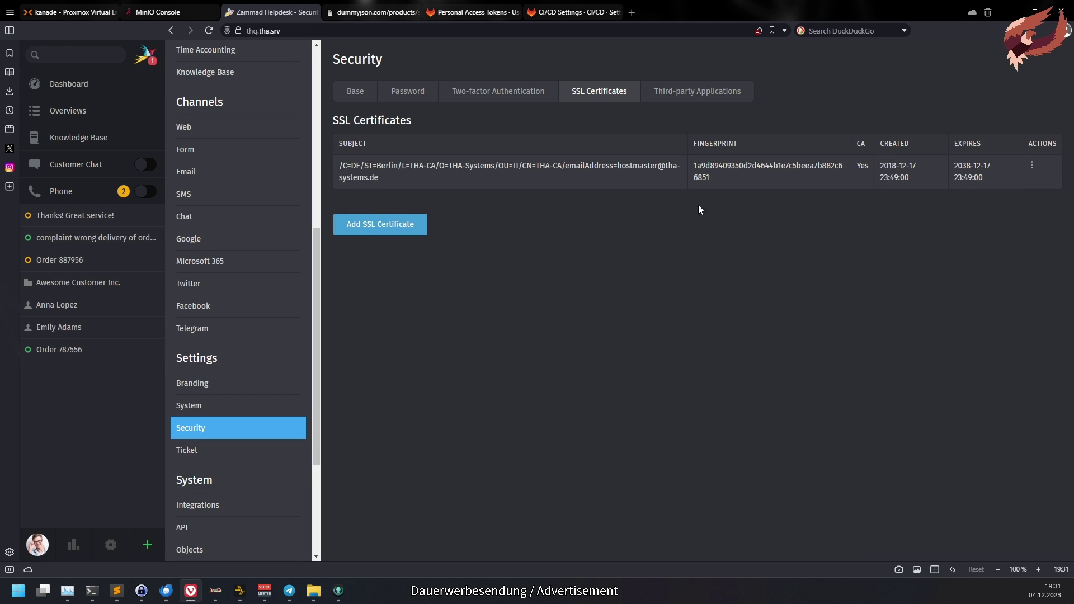
# - Delete the THA-CA certificate from the SSL Certificates list and confirm
pyautogui.tripleClick(888, 169)
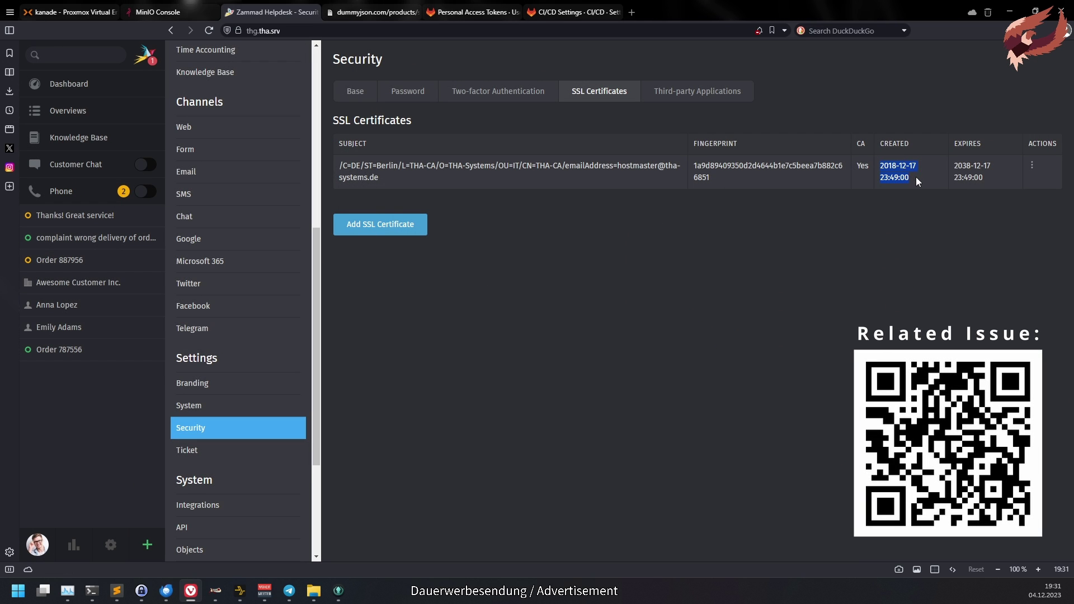
pyautogui.click(1035, 176)
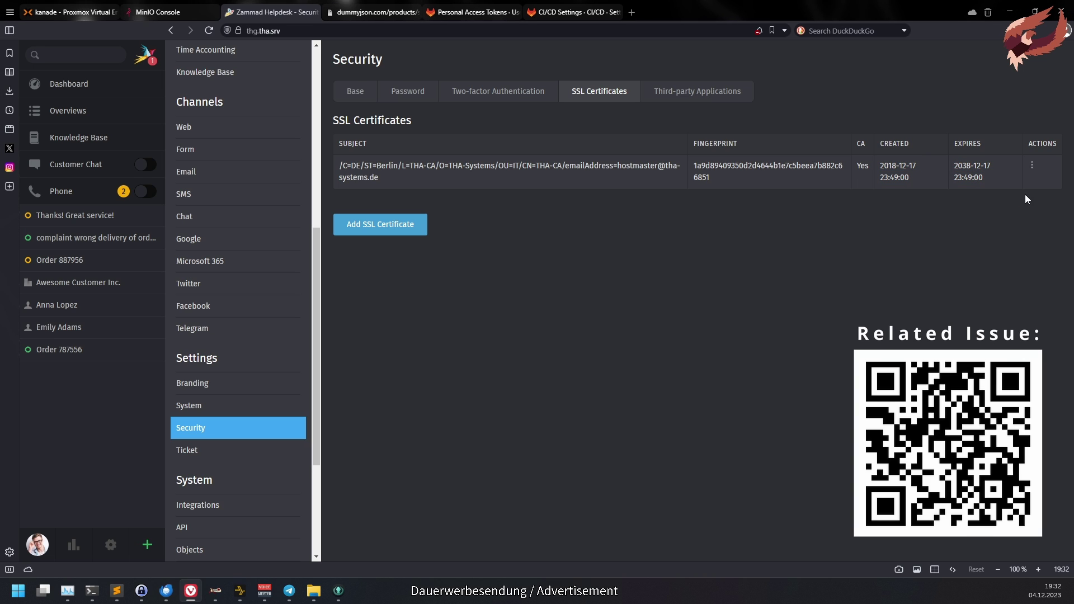
pyautogui.click(1035, 168)
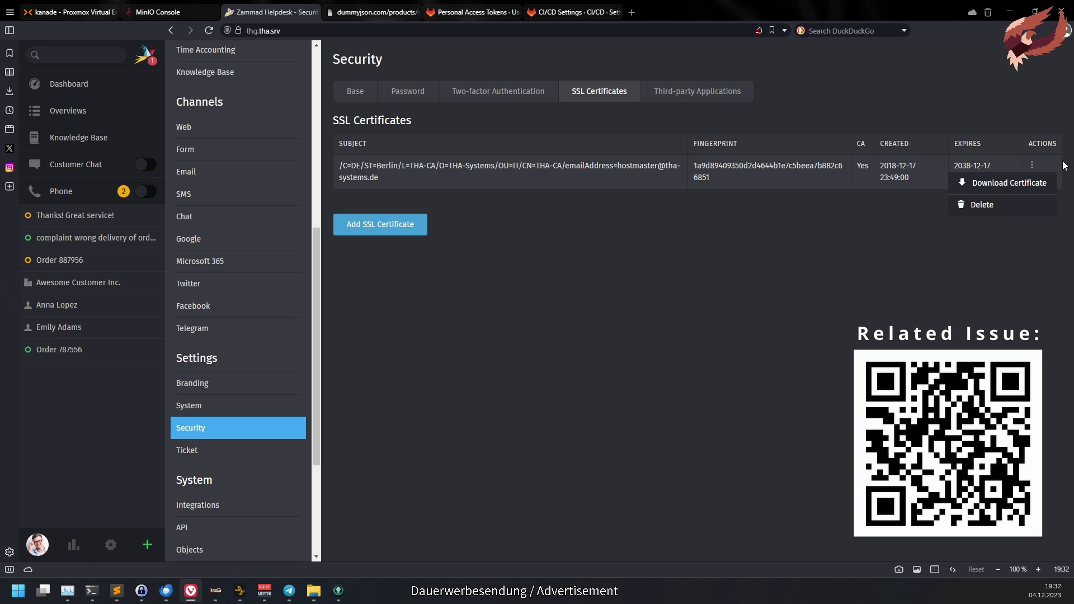
pyautogui.click(1042, 206)
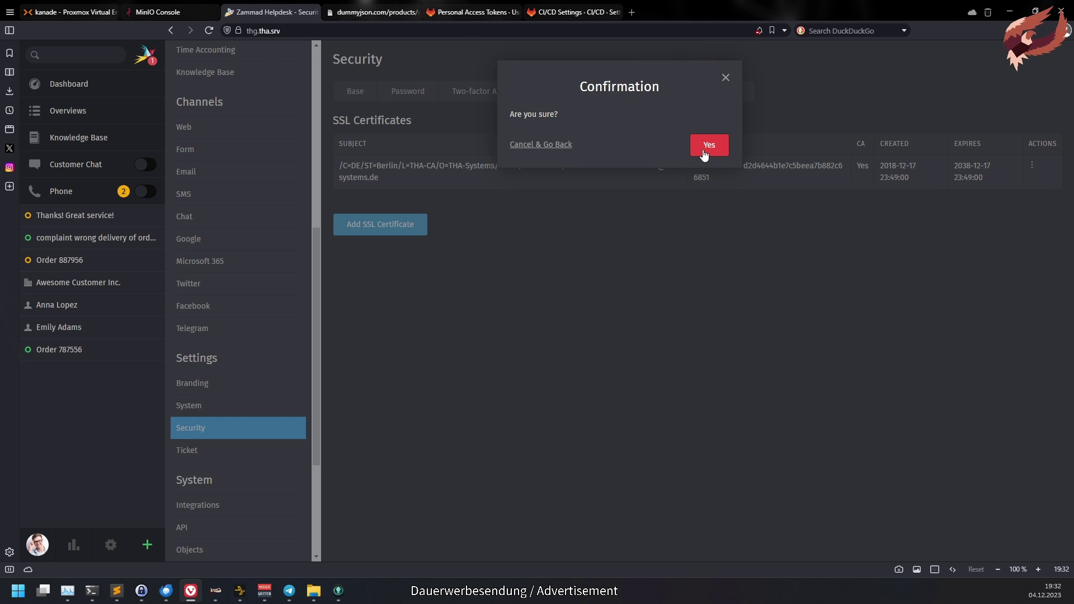
pyautogui.click(704, 154)
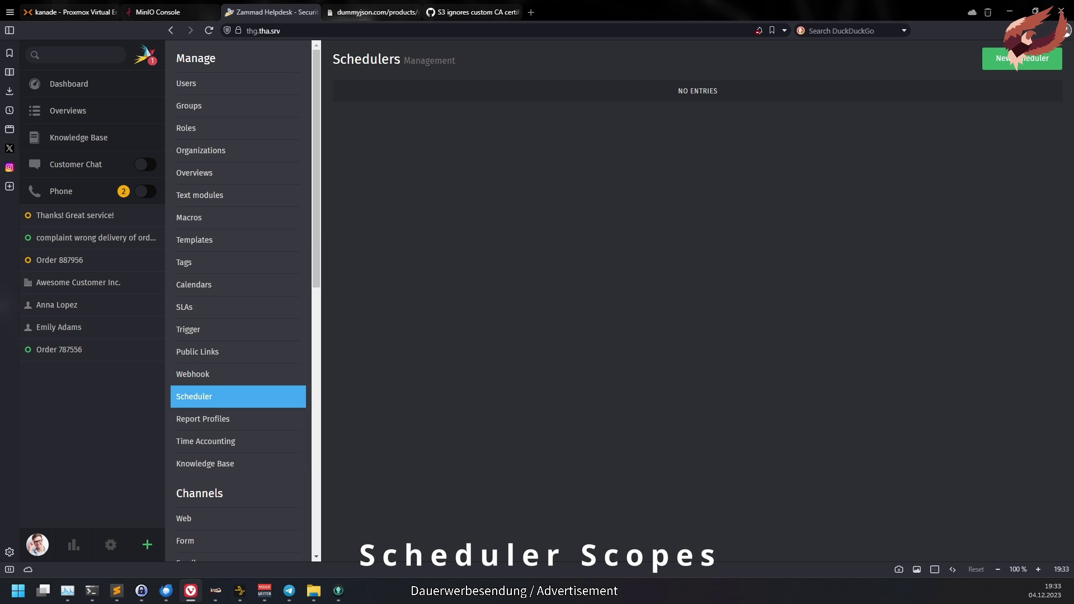
# - Start a new scheduler with Ticket as its object and review its condition and change fields
pyautogui.click(985, 68)
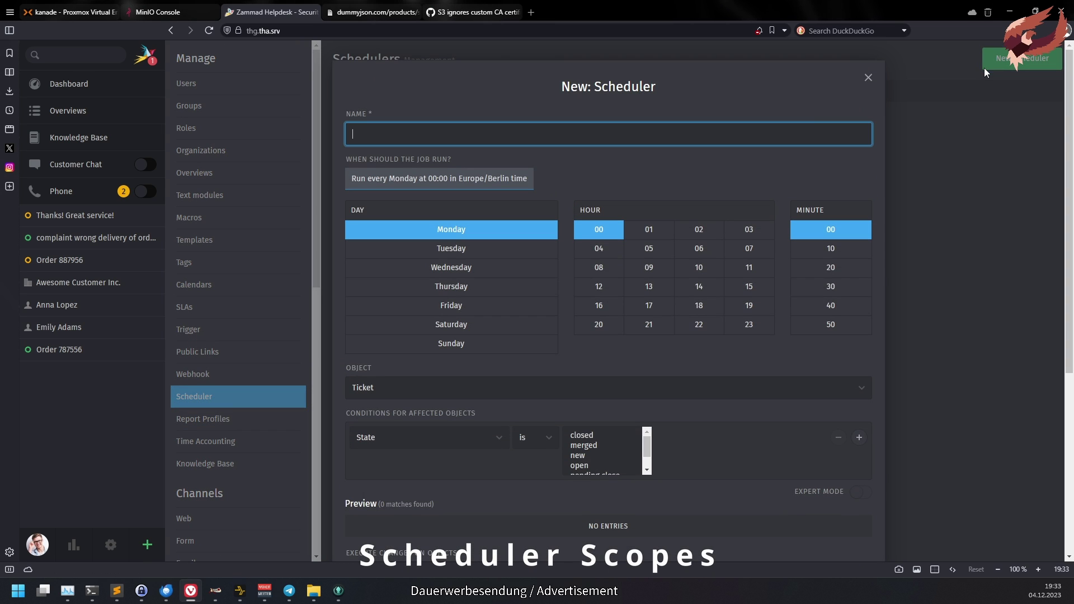
pyautogui.scroll(-3, 562, 233)
pyautogui.click(548, 221)
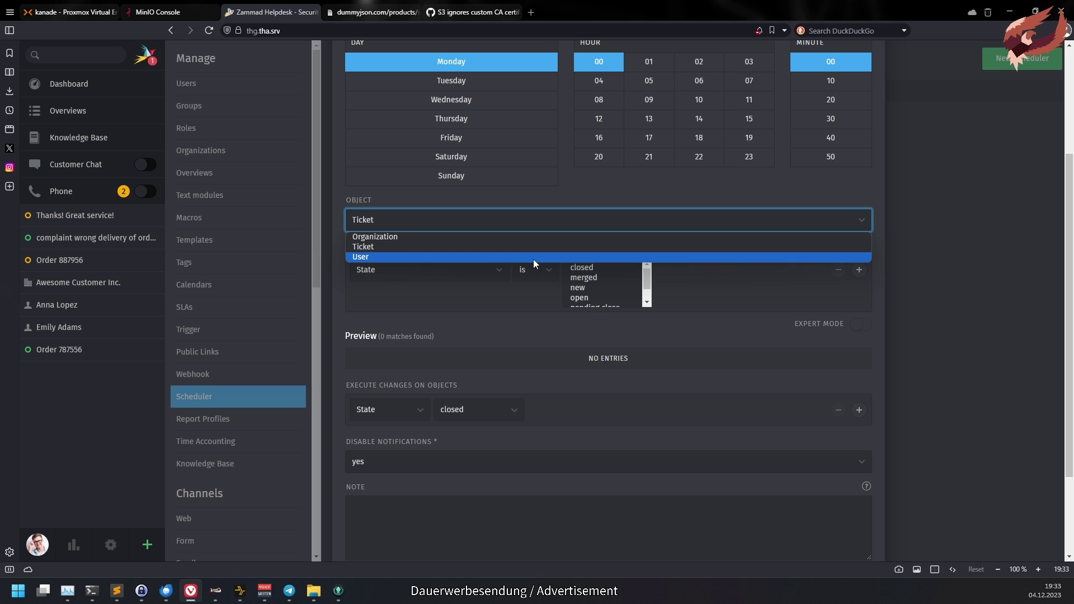
pyautogui.click(461, 310)
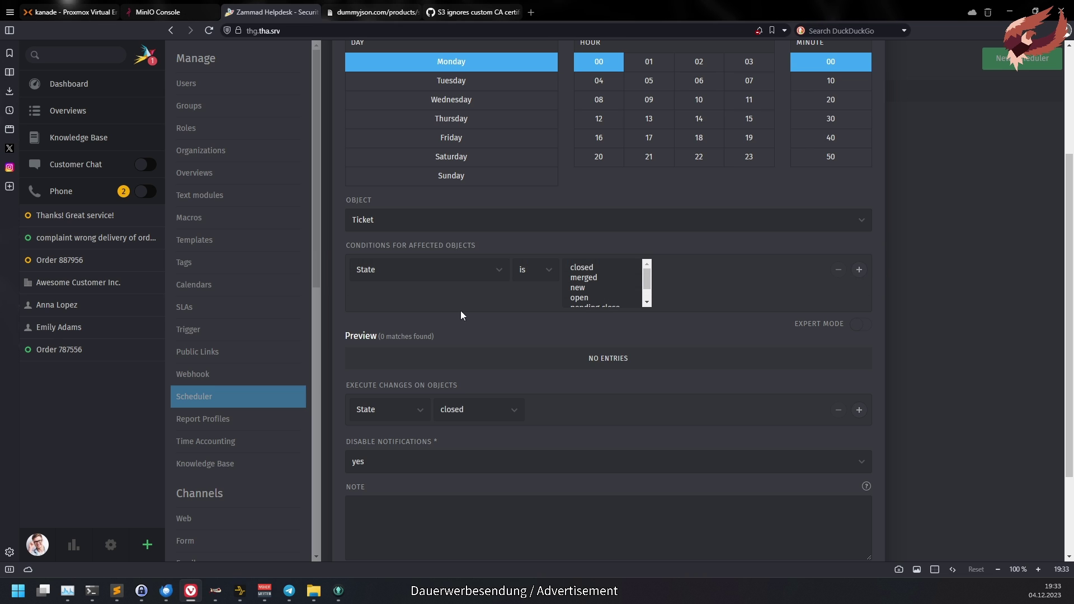
pyautogui.click(457, 278)
pyautogui.click(446, 273)
pyautogui.click(398, 420)
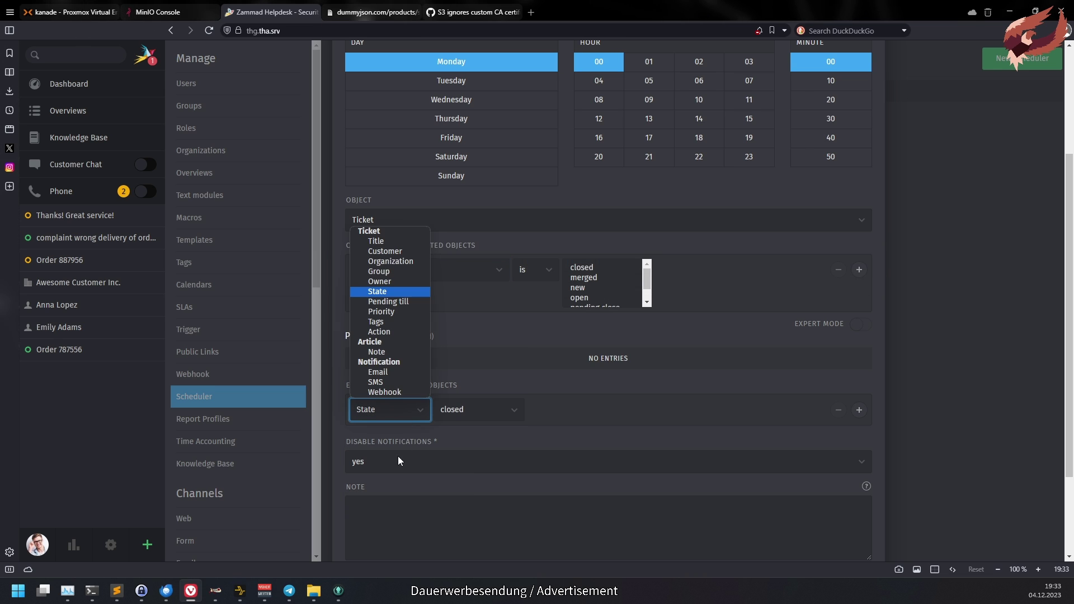
pyautogui.click(396, 512)
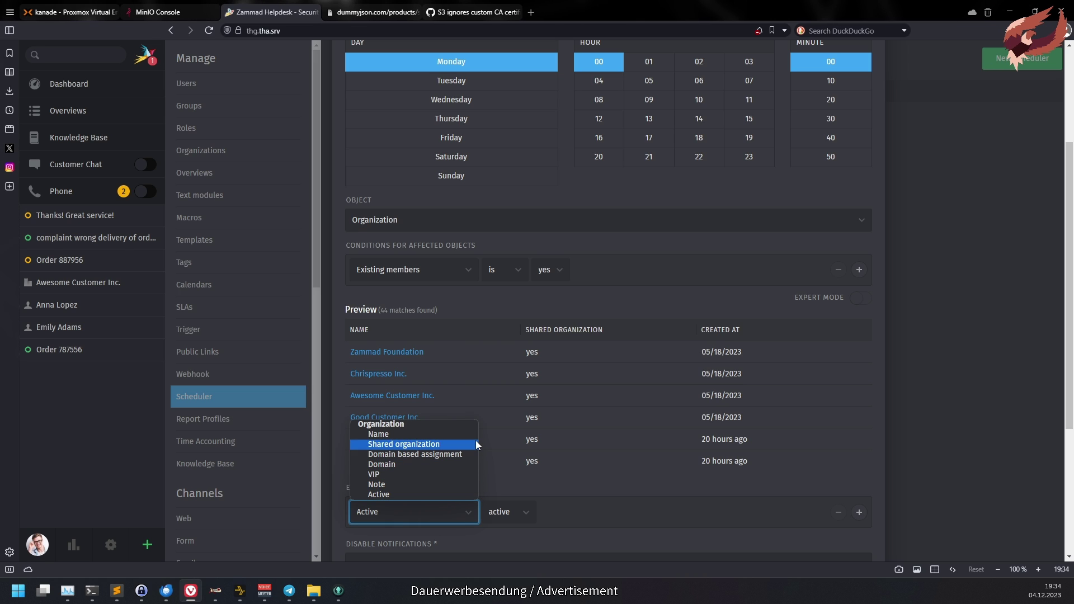
pyautogui.click(465, 267)
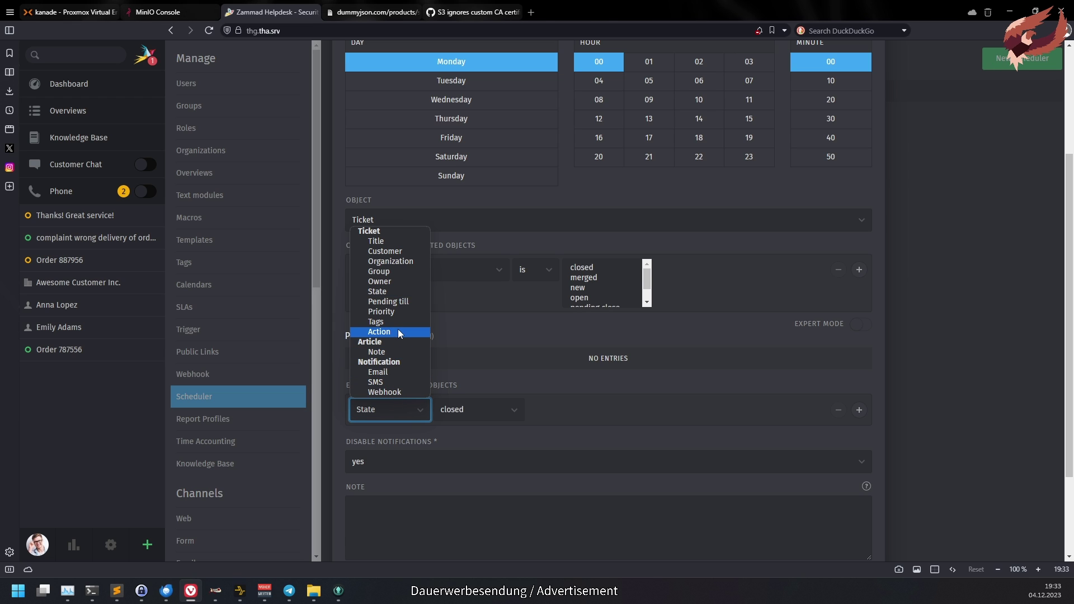
# - Give the Ticket scheduler a deletion action, trying immediate deletion, then a data privacy deletion task
pyautogui.click(400, 333)
pyautogui.click(555, 451)
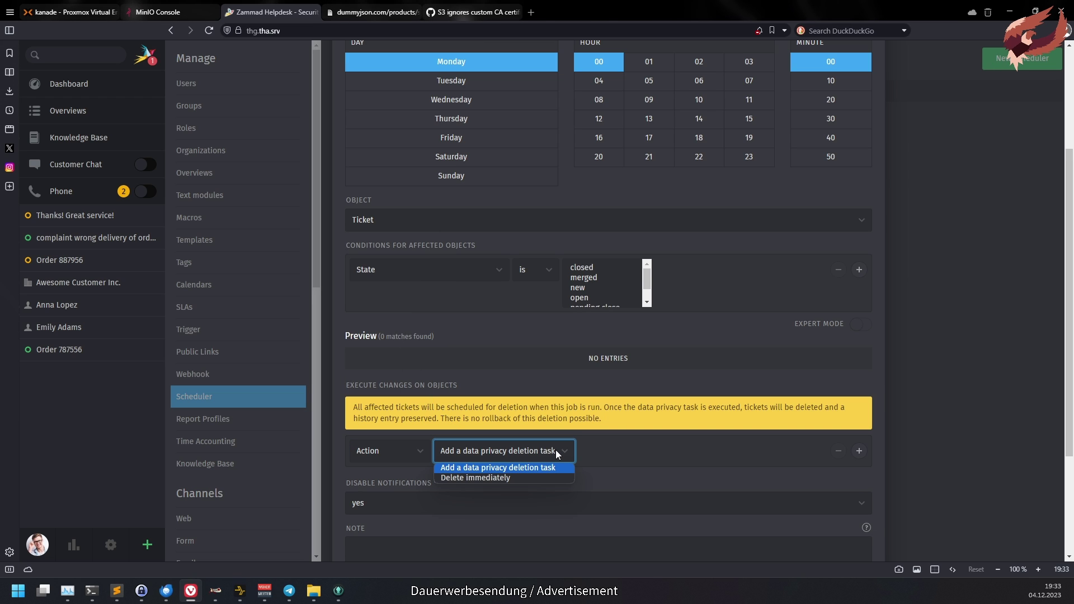
pyautogui.click(549, 477)
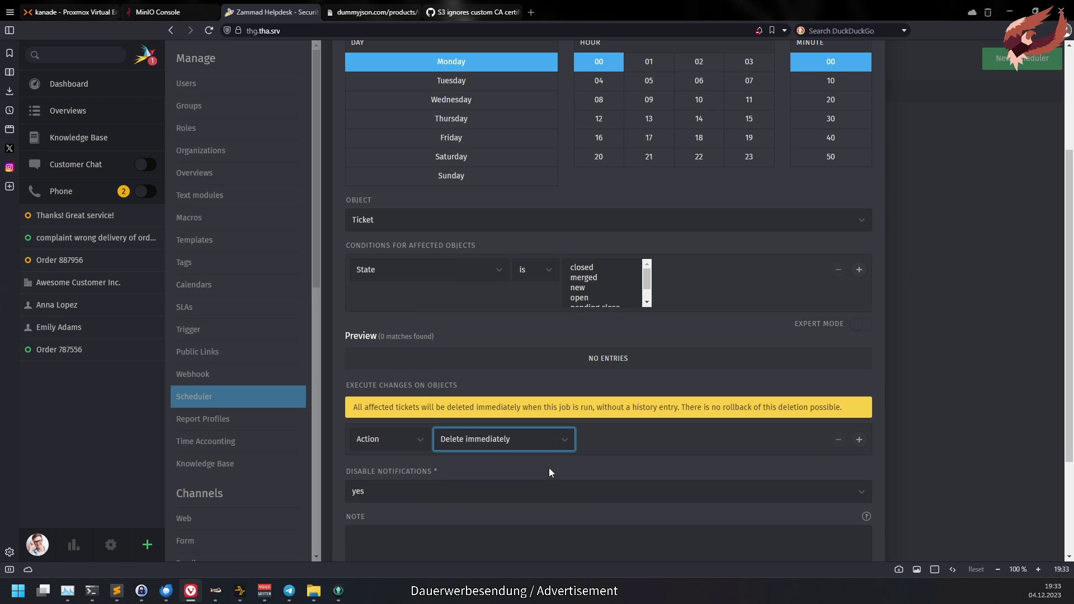
pyautogui.click(558, 441)
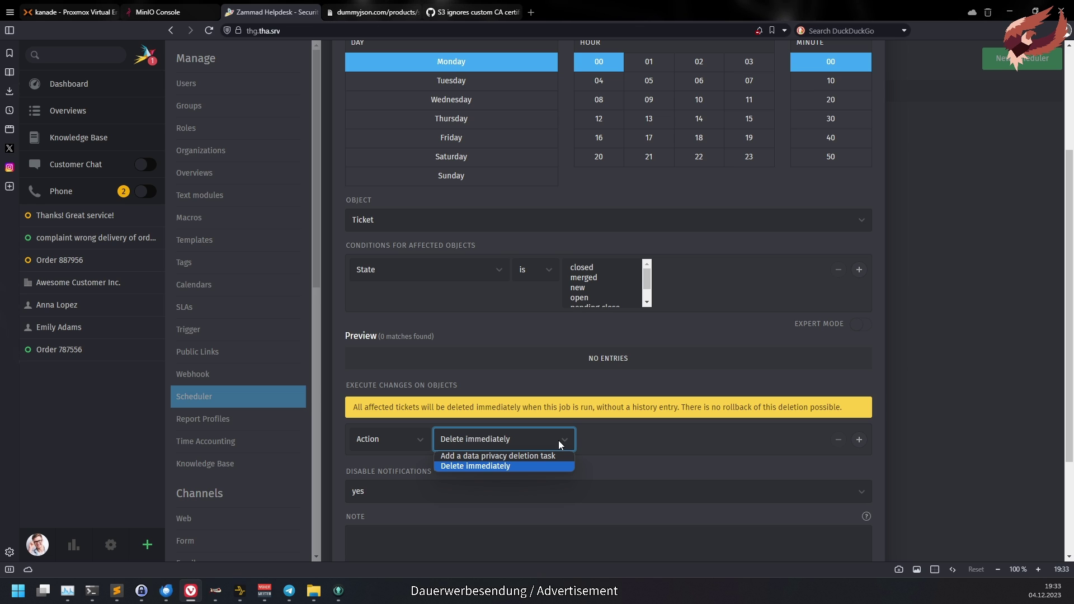
pyautogui.click(555, 452)
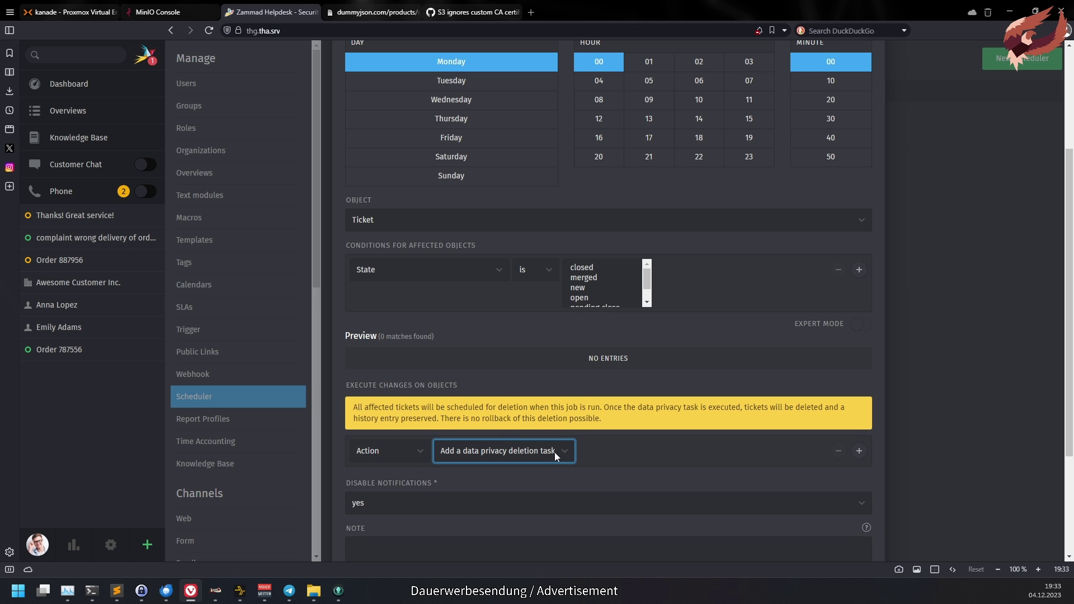
# - Switch the scheduler's object to User and review the deletion actions available for users
pyautogui.click(463, 220)
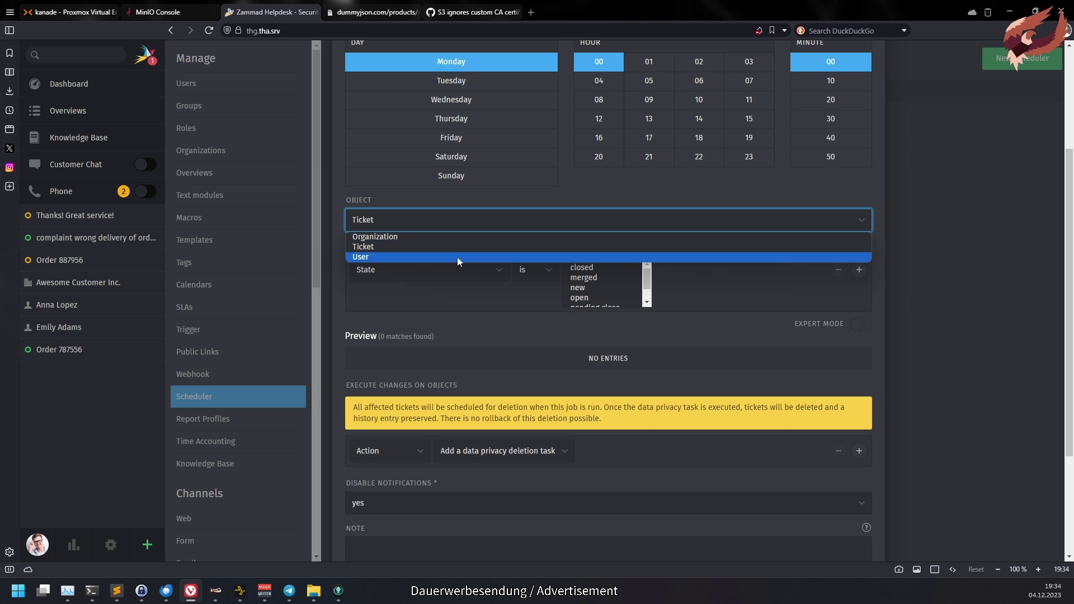
pyautogui.click(458, 257)
pyautogui.click(415, 408)
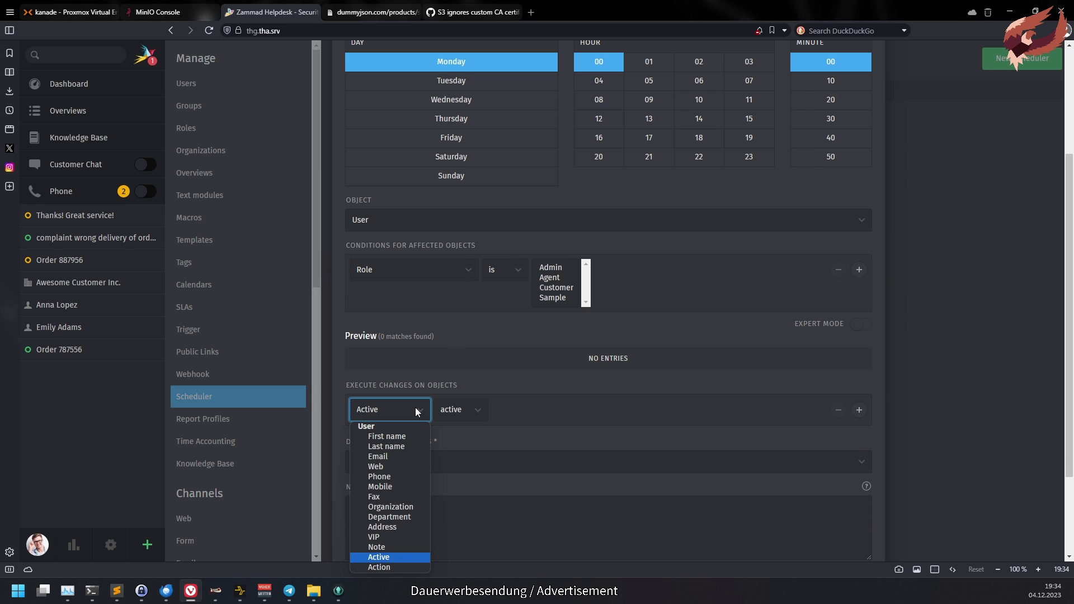
pyautogui.click(404, 565)
pyautogui.click(509, 451)
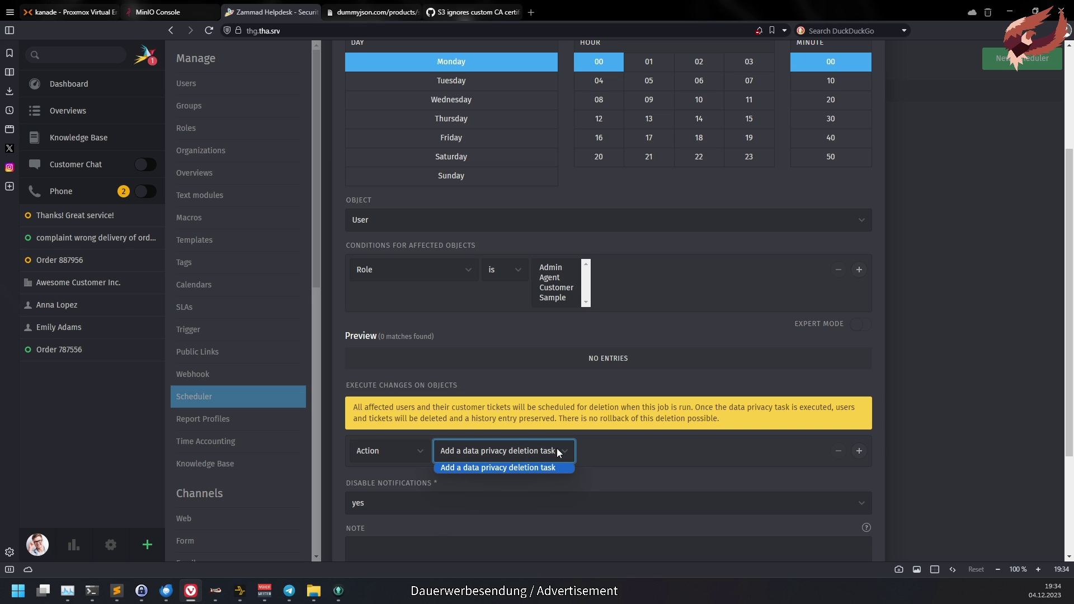
pyautogui.click(659, 452)
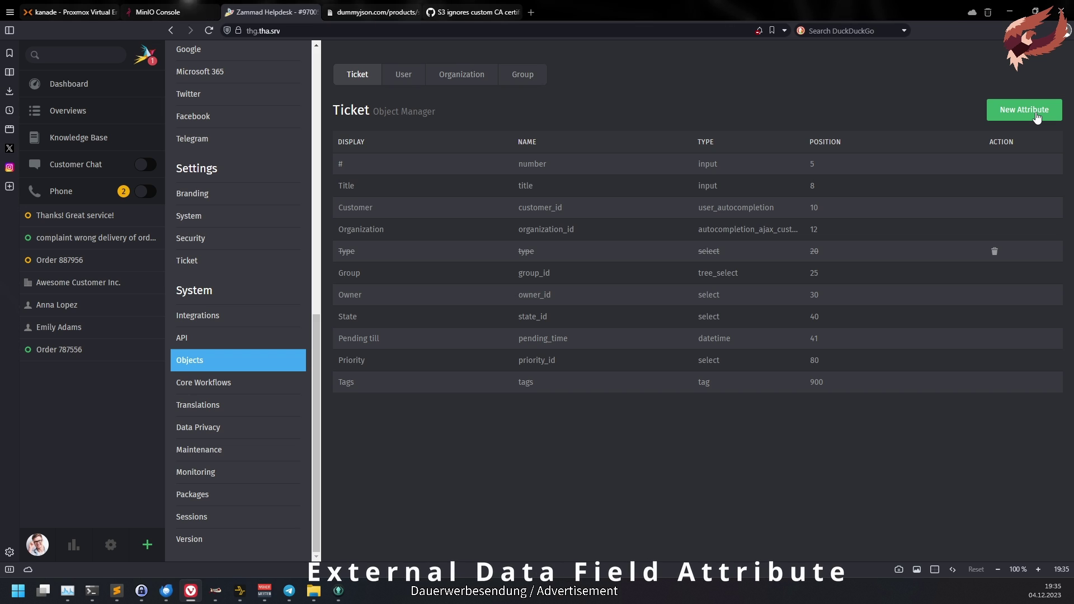
# - Create a new ticket attribute named 'product', displayed as 'Product', of type External data source field
pyautogui.click(1037, 116)
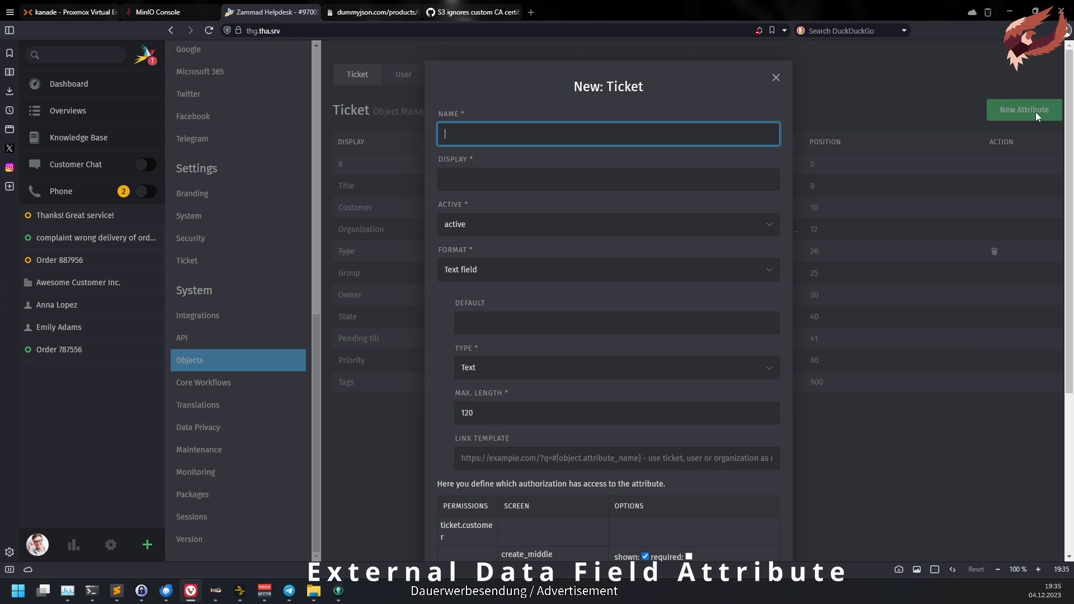
pyautogui.write('product')
pyautogui.press('Tab')
pyautogui.write('Product')
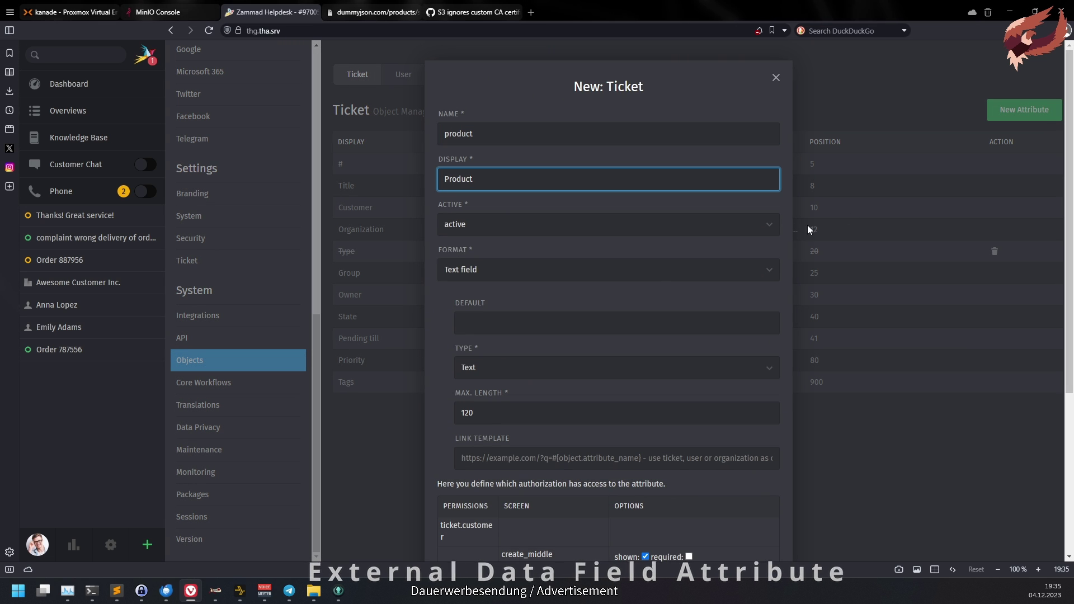
pyautogui.click(644, 270)
pyautogui.click(608, 386)
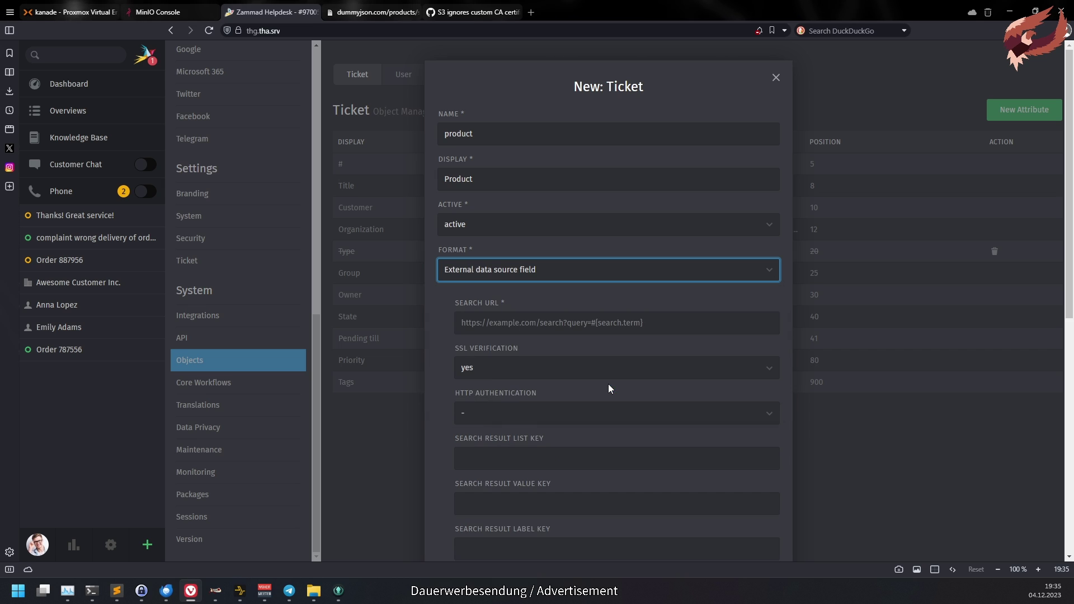
# - Set the search URL to the dummyjson product search with {search.term}, keeping no HTTP authentication
pyautogui.scroll(-2, 609, 382)
pyautogui.click(595, 210)
pyautogui.write('https://dummyjson.com/products/search?q=#')
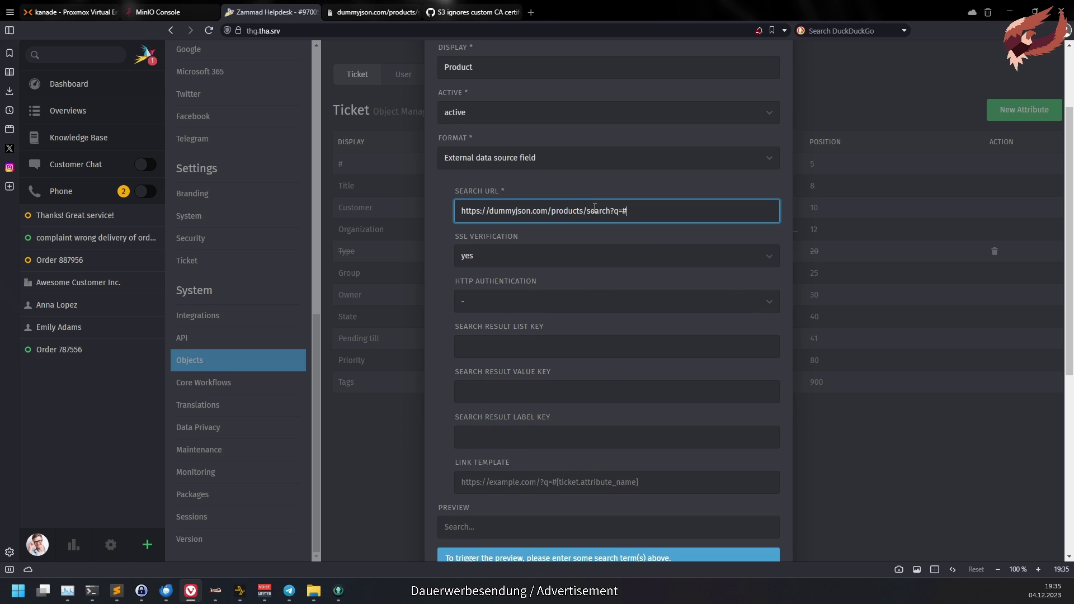
pyautogui.write('{search.term}')
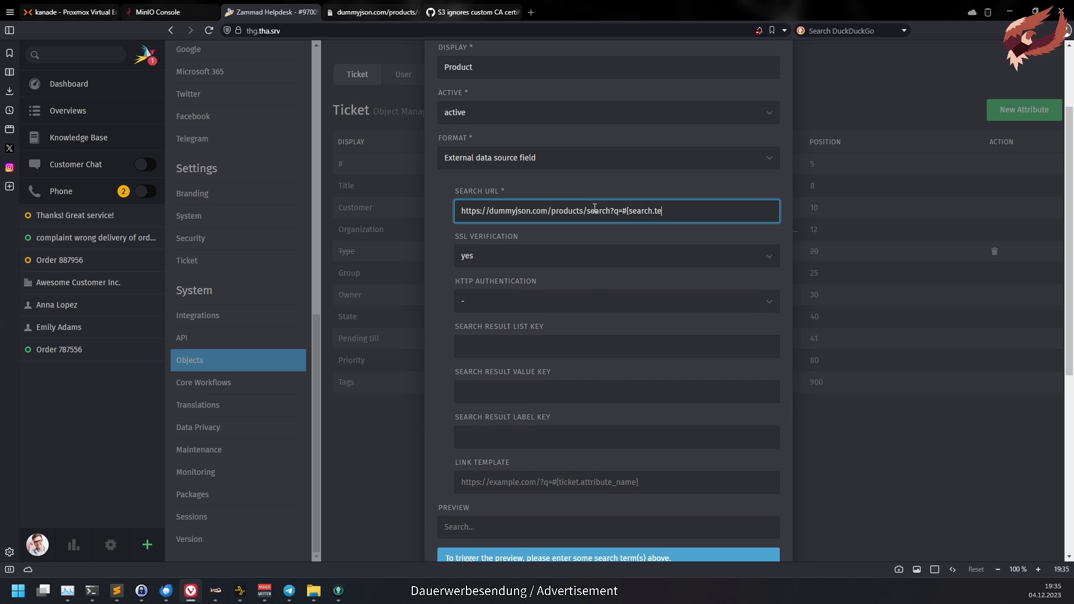
pyautogui.press('BackSpace')
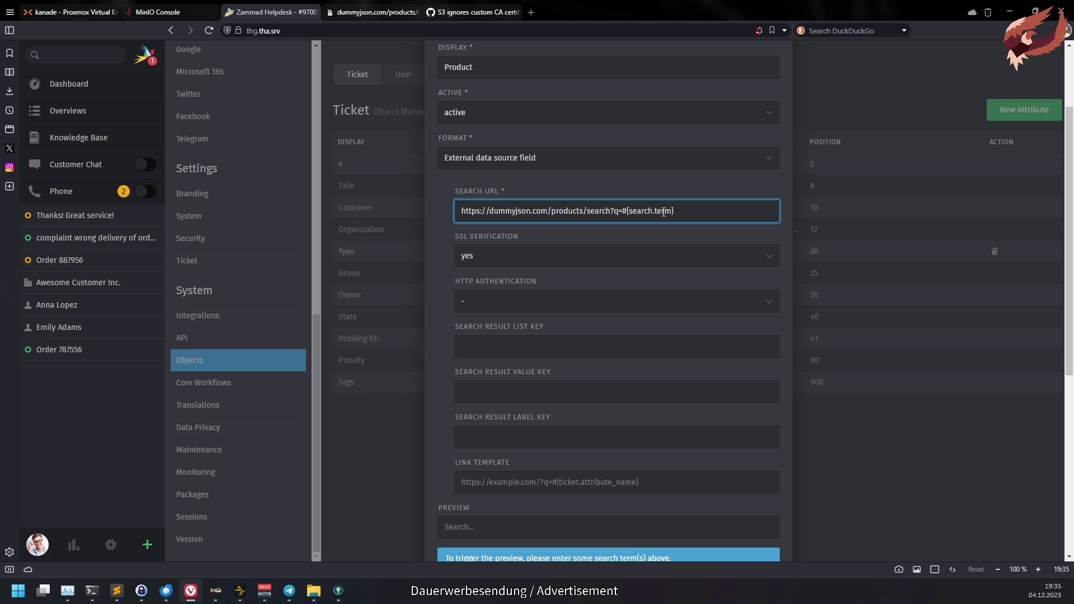
pyautogui.scroll(-2, 663, 212)
pyautogui.click(654, 186)
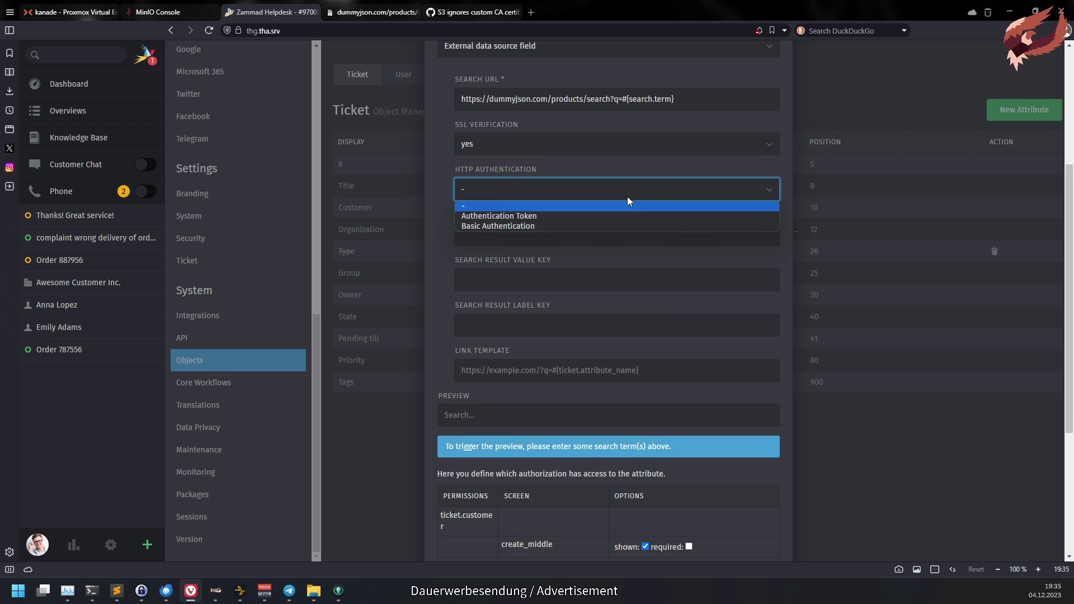
pyautogui.click(626, 196)
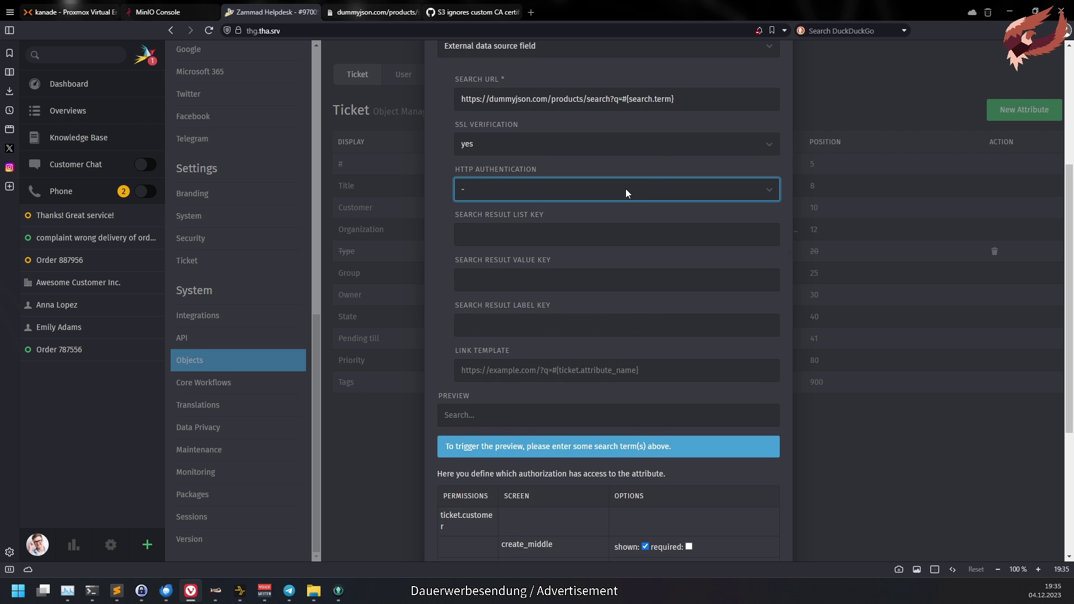
# - Set the result list key 'products', value key 'id' and the label key, test-searching 'x' in the preview
pyautogui.click(618, 238)
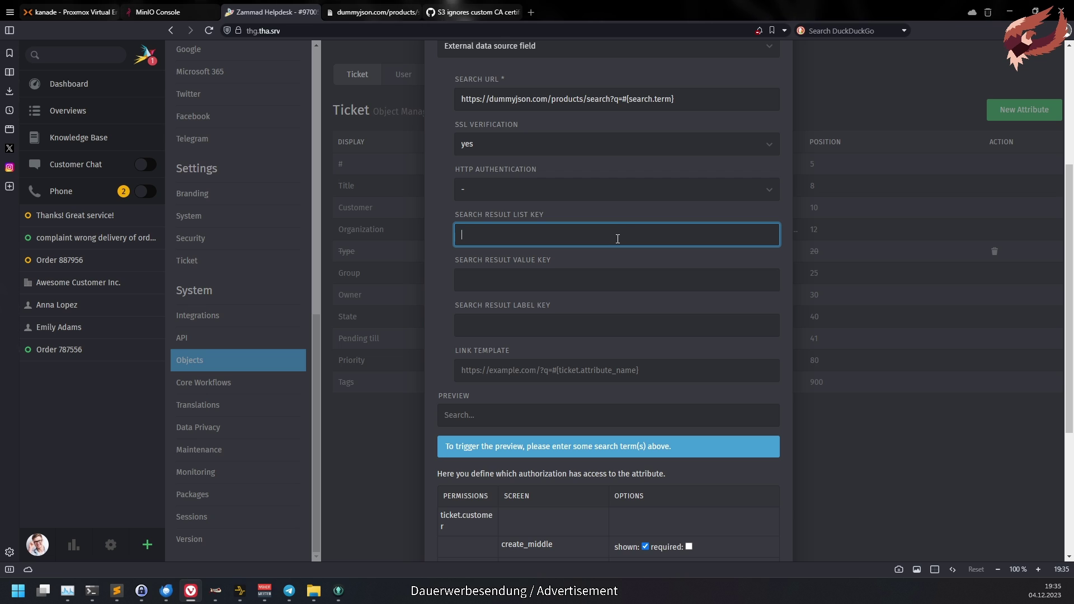
pyautogui.write('products')
pyautogui.click(595, 281)
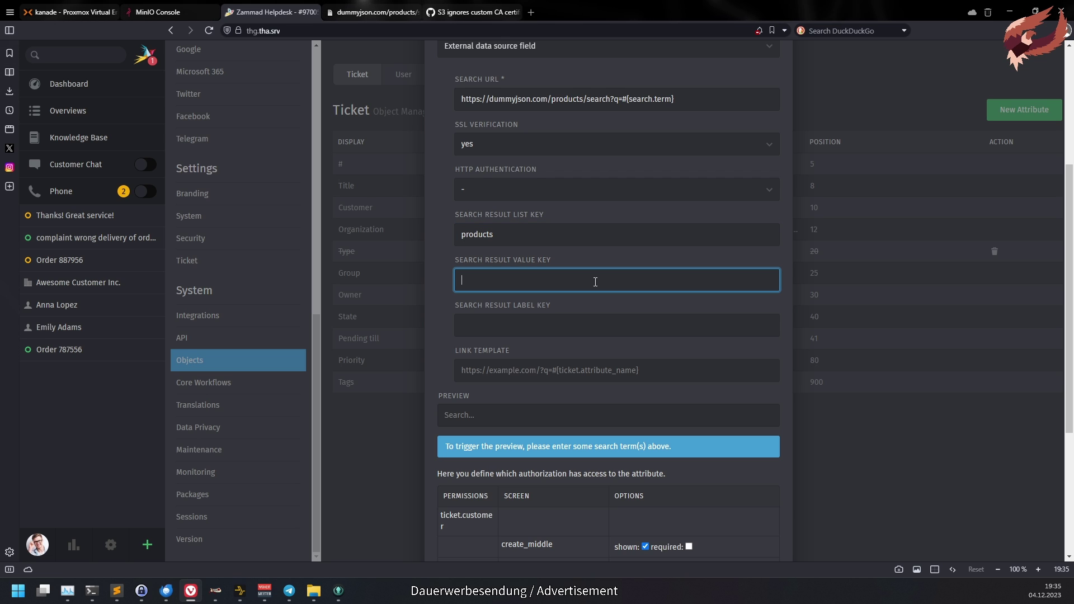
pyautogui.write('id')
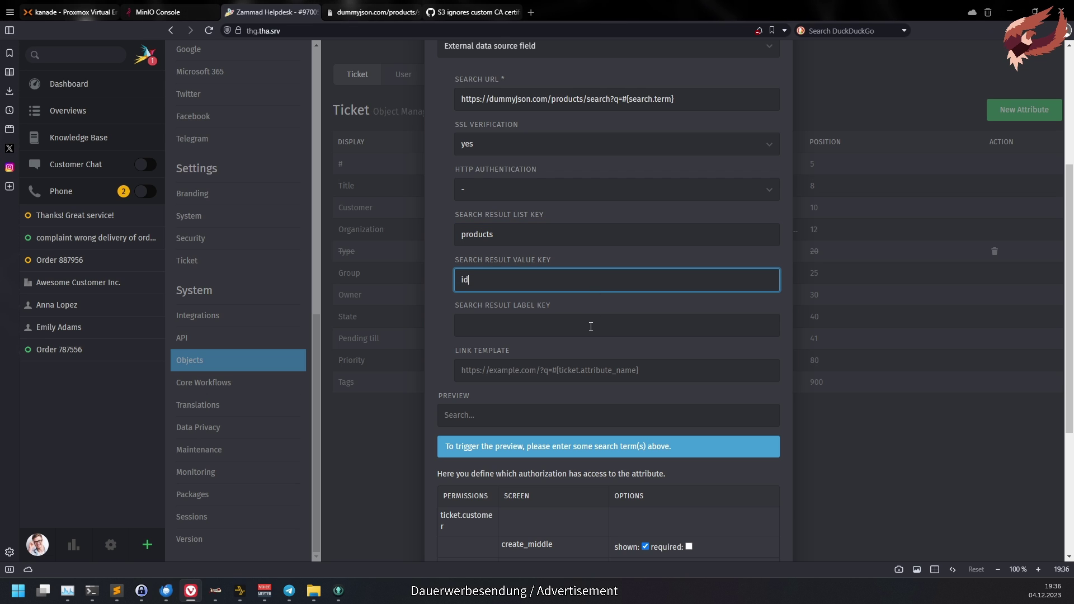
pyautogui.click(538, 417)
pyautogui.write('x')
pyautogui.scroll(-5, 539, 419)
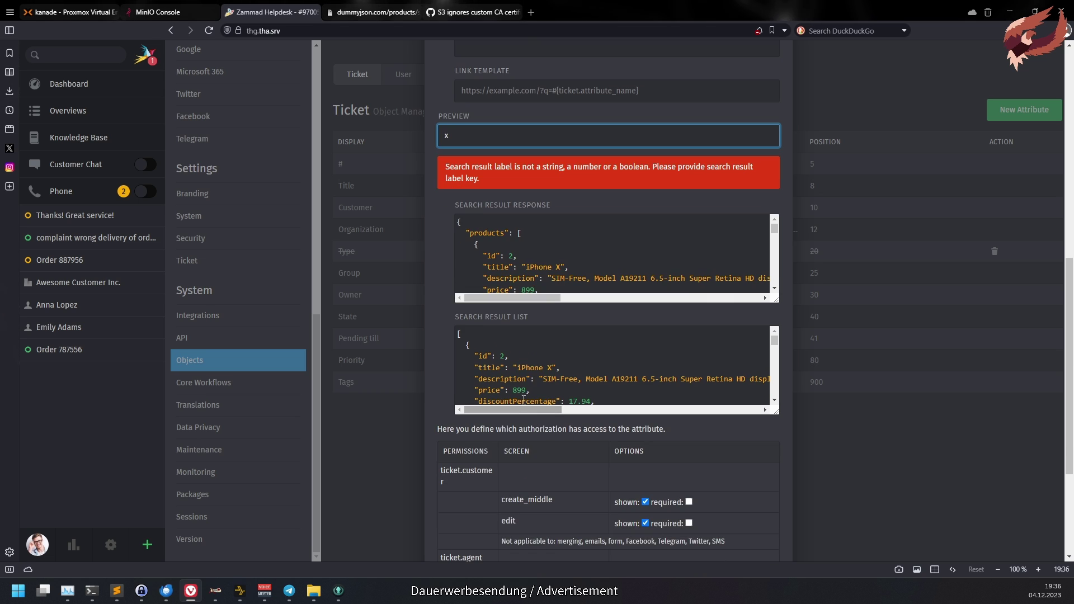
pyautogui.scroll(4, 526, 267)
pyautogui.click(526, 268)
pyautogui.write('title')
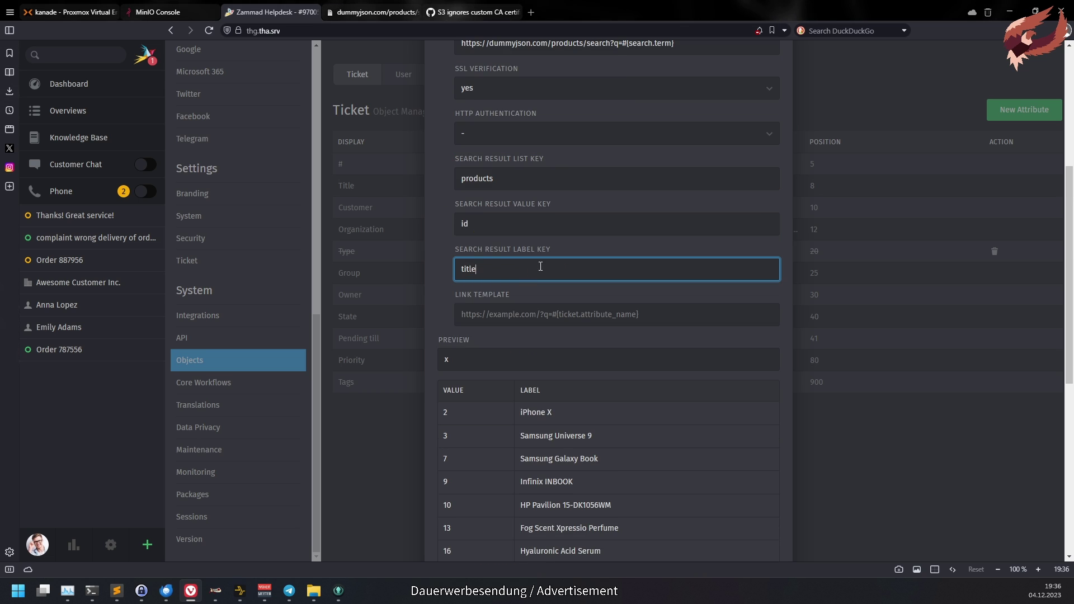
pyautogui.doubleClick(497, 356)
pyautogui.scroll(-3, 678, 378)
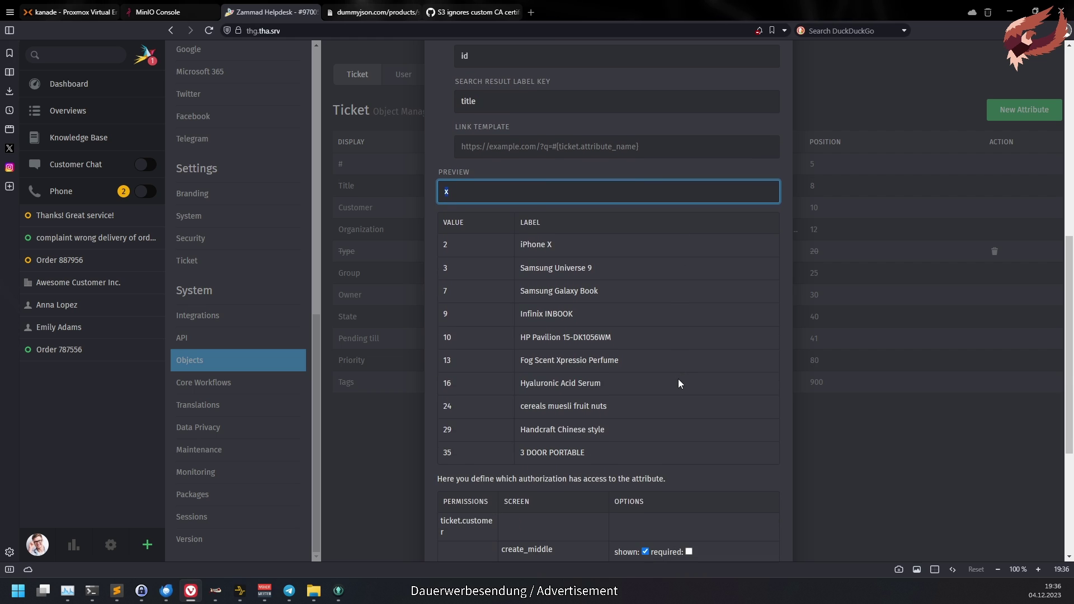
pyautogui.press('BackSpace')
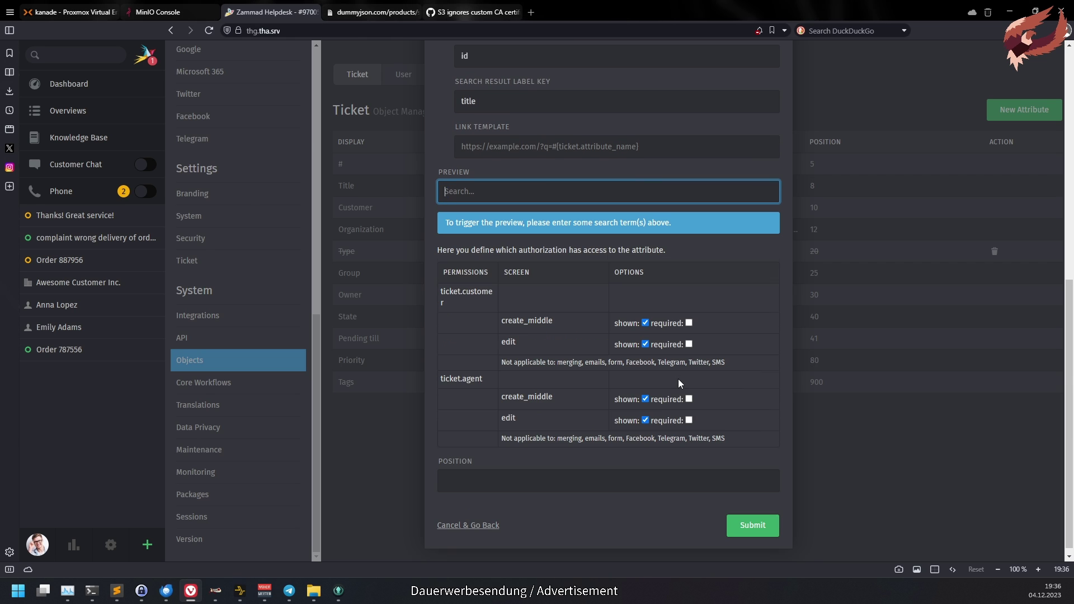
pyautogui.click(562, 147)
pyautogui.write('https://exam')
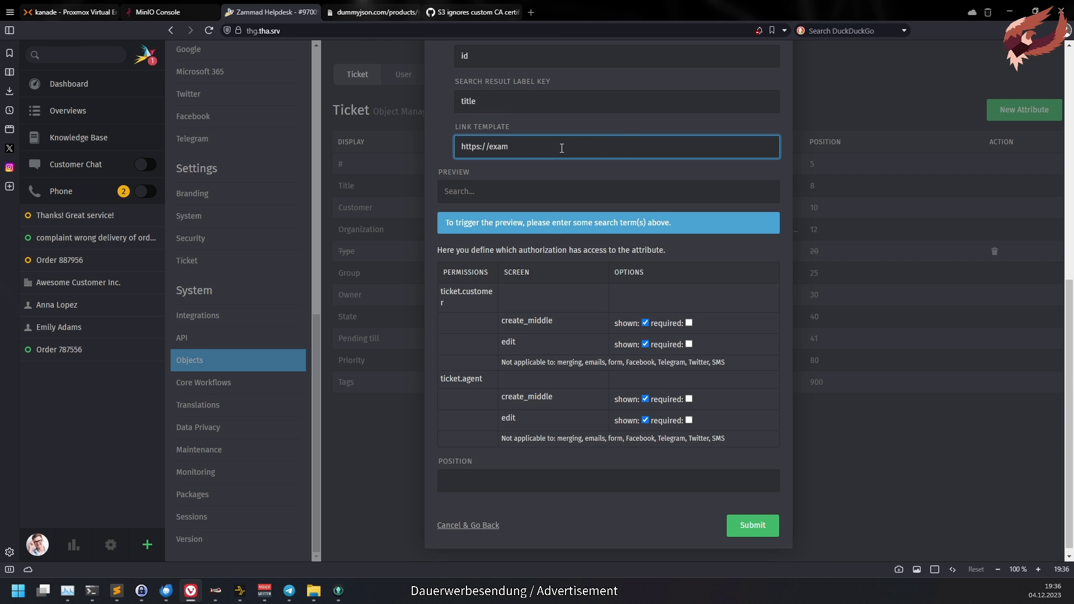
pyautogui.write('ple.com/')
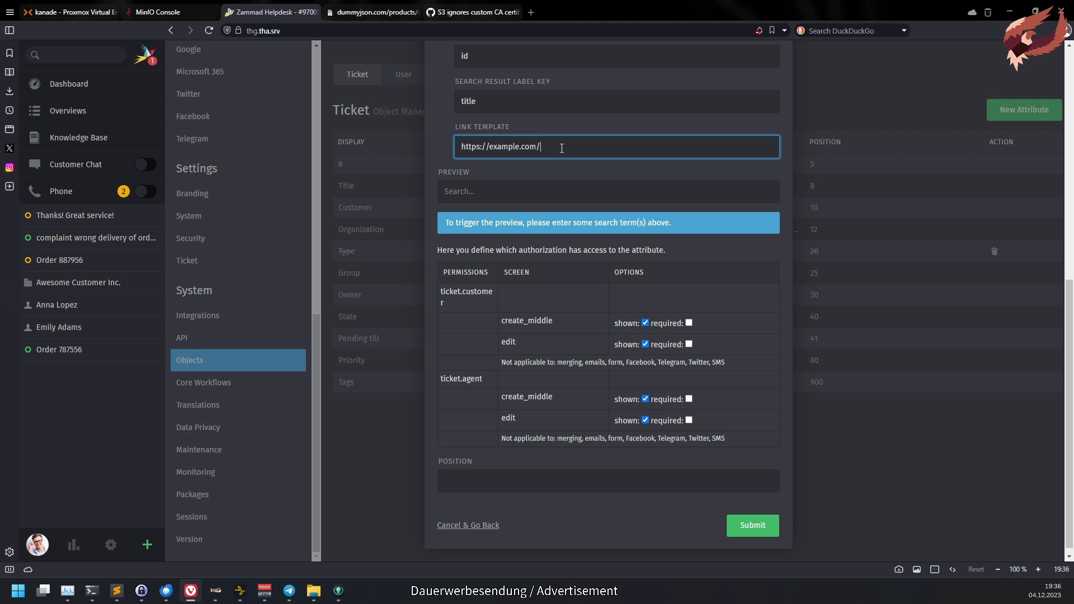
pyautogui.write('#{search.term}')
pyautogui.click(586, 190)
pyautogui.write('iphone')
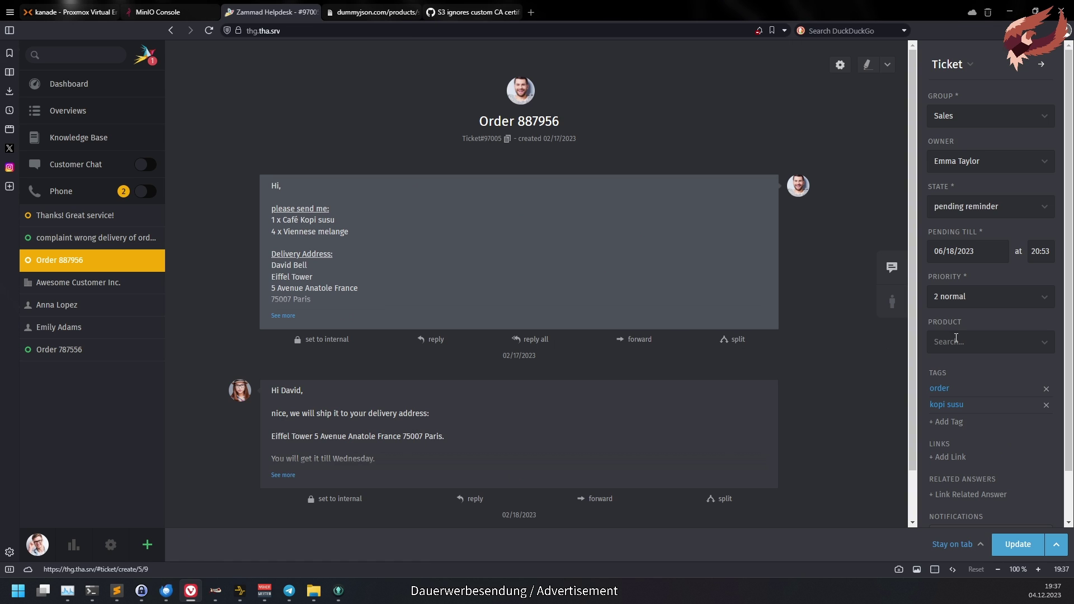
# - Search 'x' in the Product field, choose 'cereals muesli fruit nuts', and update ticket Order 887956
pyautogui.click(983, 337)
pyautogui.write('x')
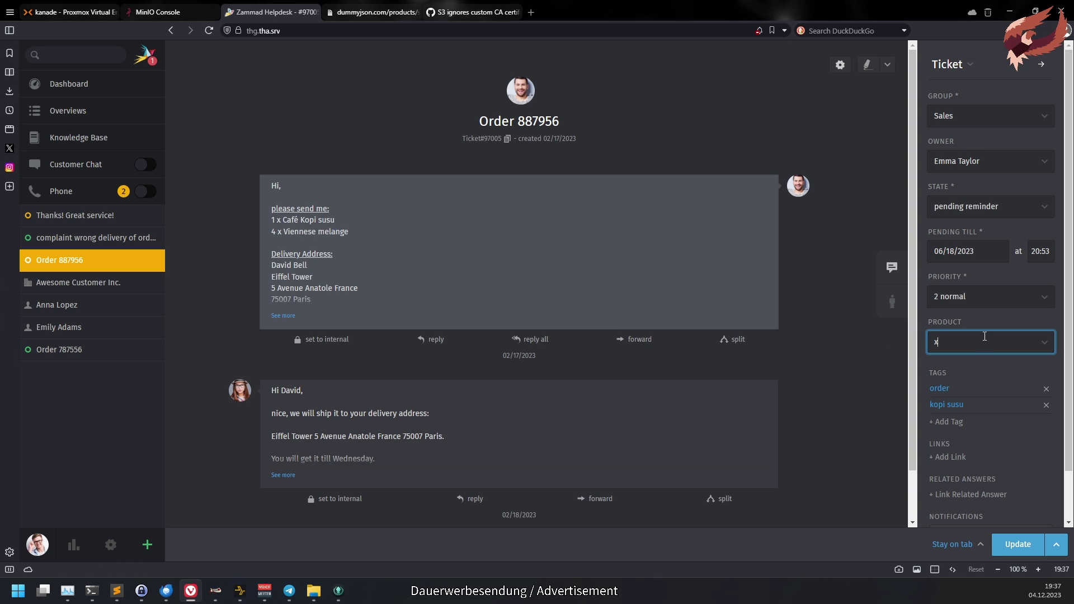
pyautogui.scroll(-1, 1021, 427)
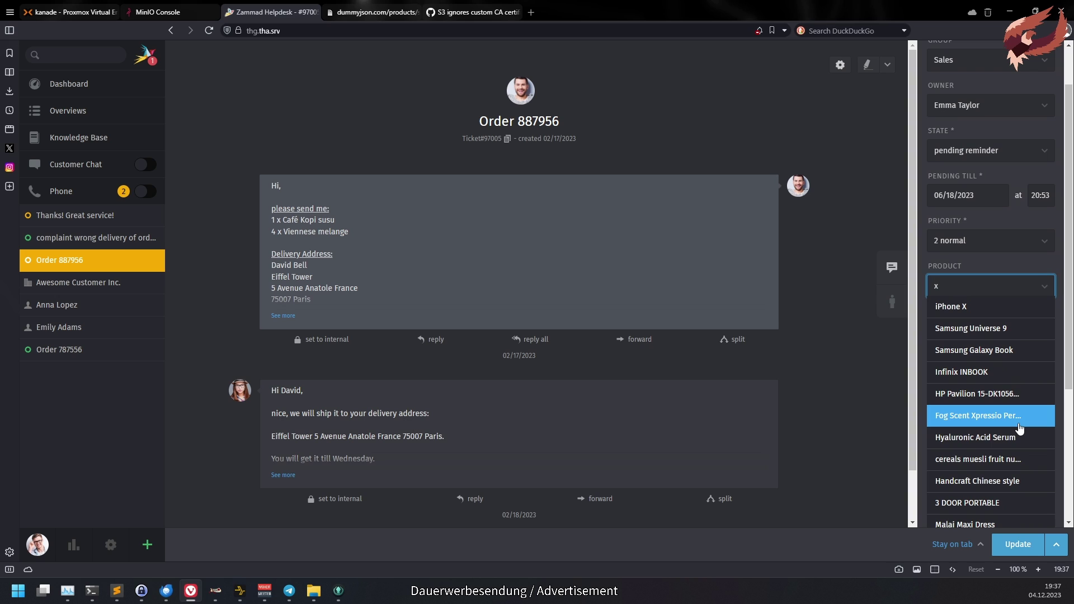
pyautogui.click(1013, 463)
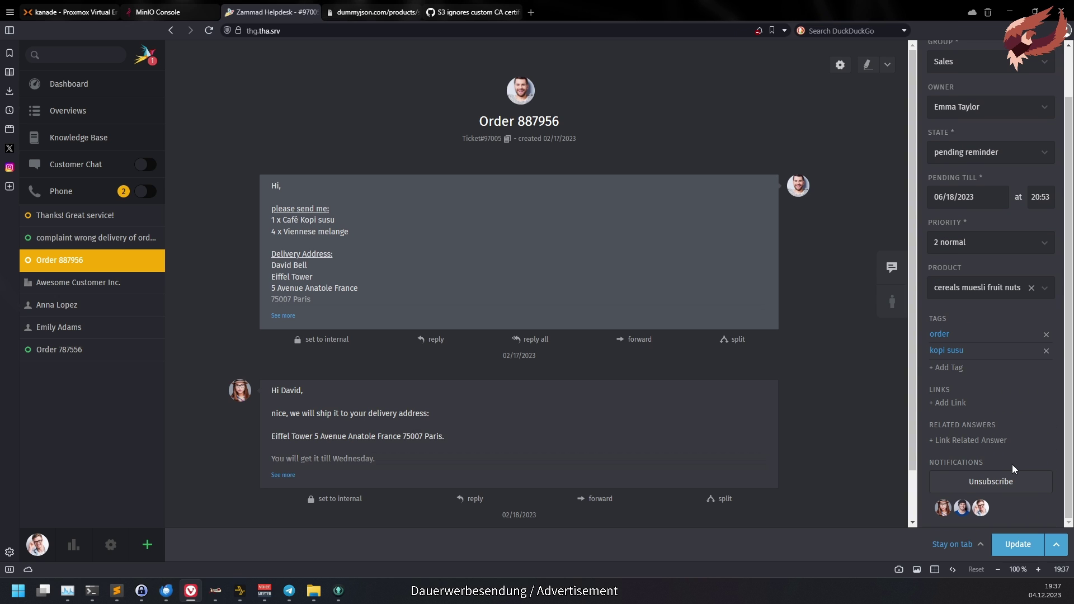
pyautogui.click(1011, 544)
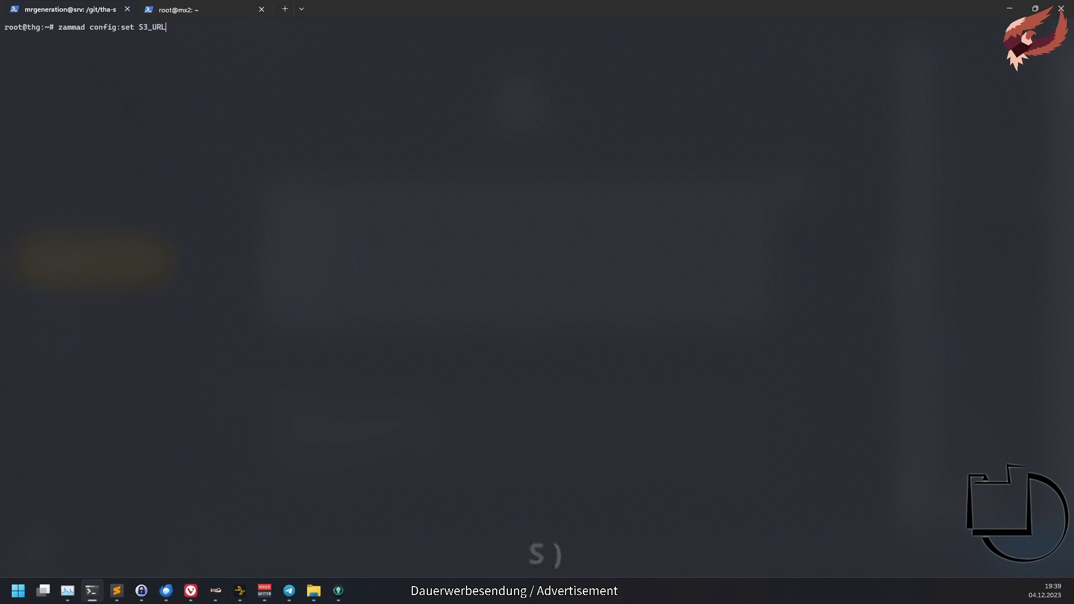
# - Run zammad config:set S3_URL with the pasted S3 bucket URL, cancel the restart, and recall the command
pyautogui.write('=')
pyautogui.hotkey('ctrl', 'v')
pyautogui.press('Return')
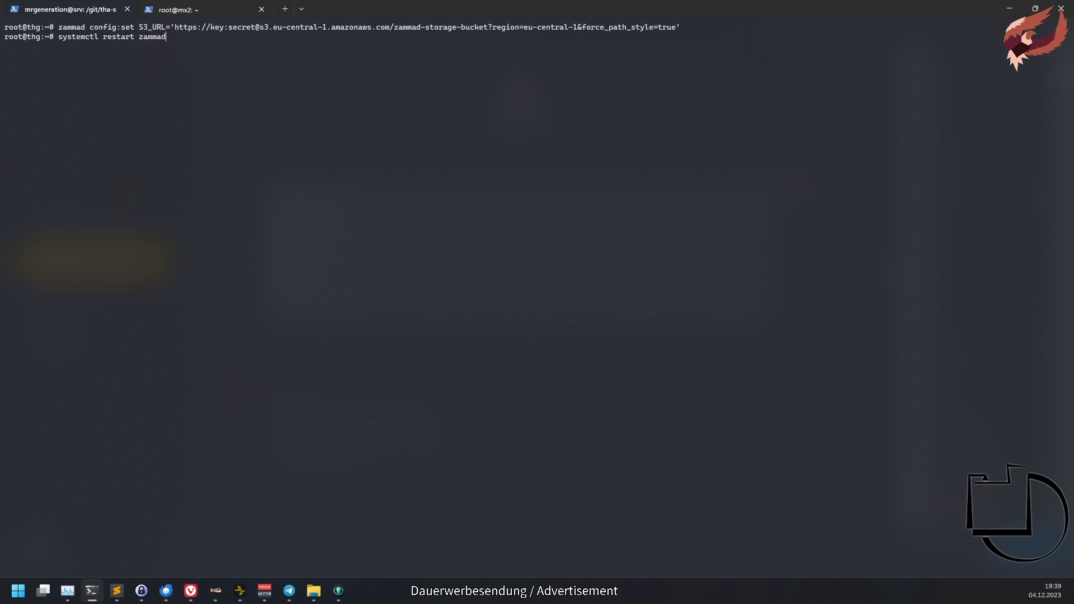
pyautogui.hotkey('ctrl', 'c')
pyautogui.press('Up')
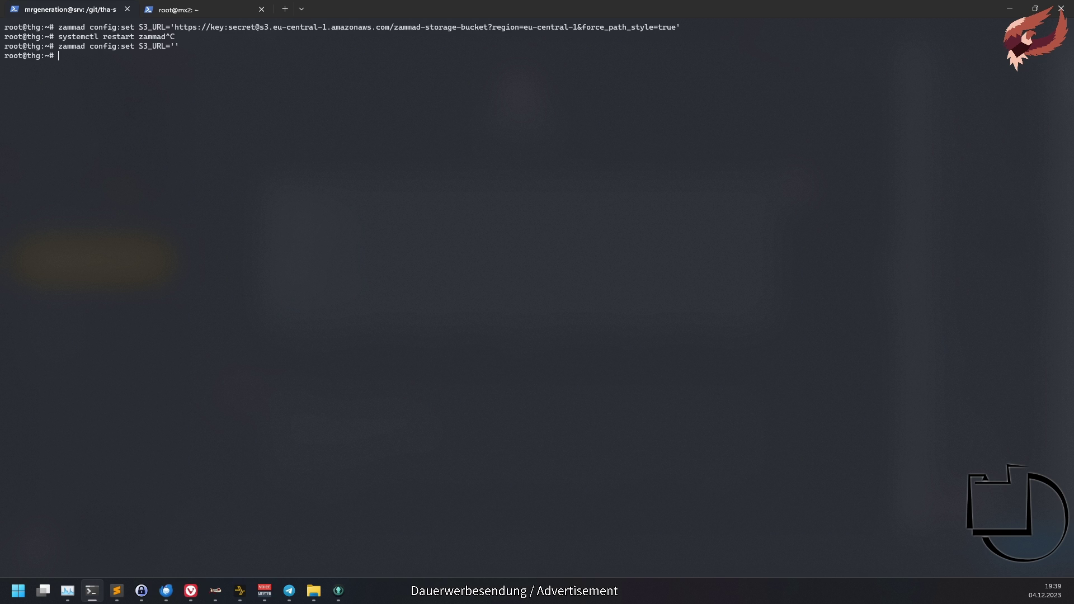
# - Clear the screen, go to /opt/zammad/config/zammad, and rename storage.yml.dist to storage.yml
pyautogui.write('ear')
pyautogui.press('Return')
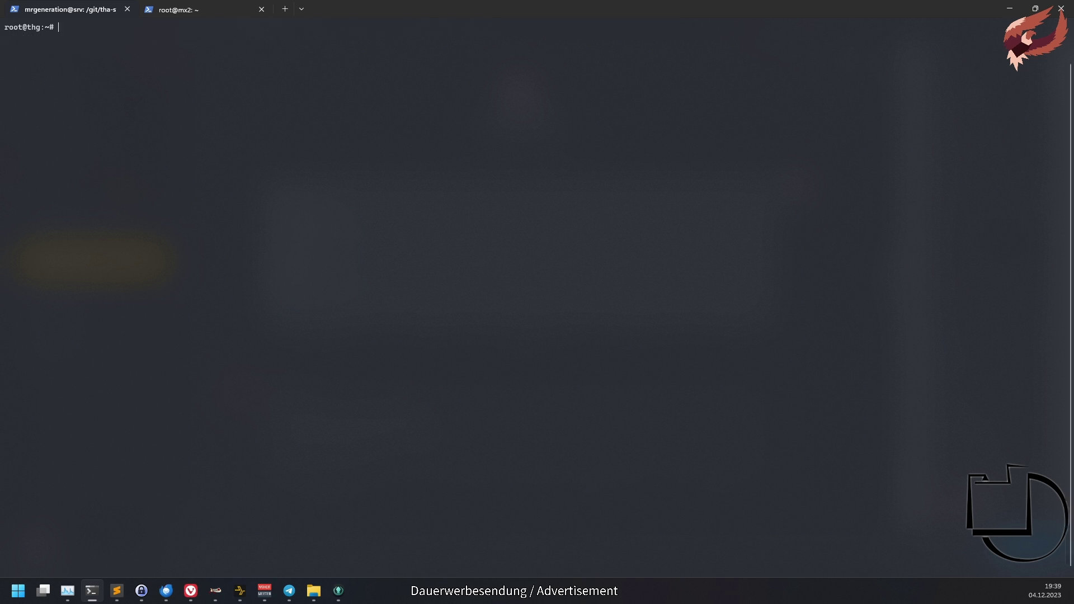
pyautogui.write('cd /opt/ta')
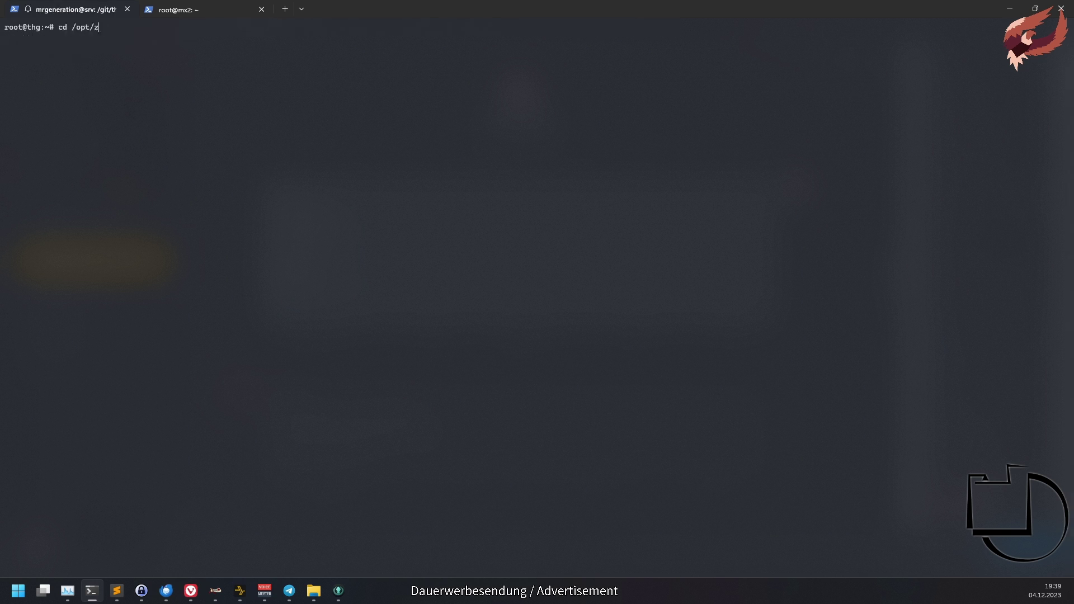
pyautogui.write('ig/zammad/')
pyautogui.press('Return')
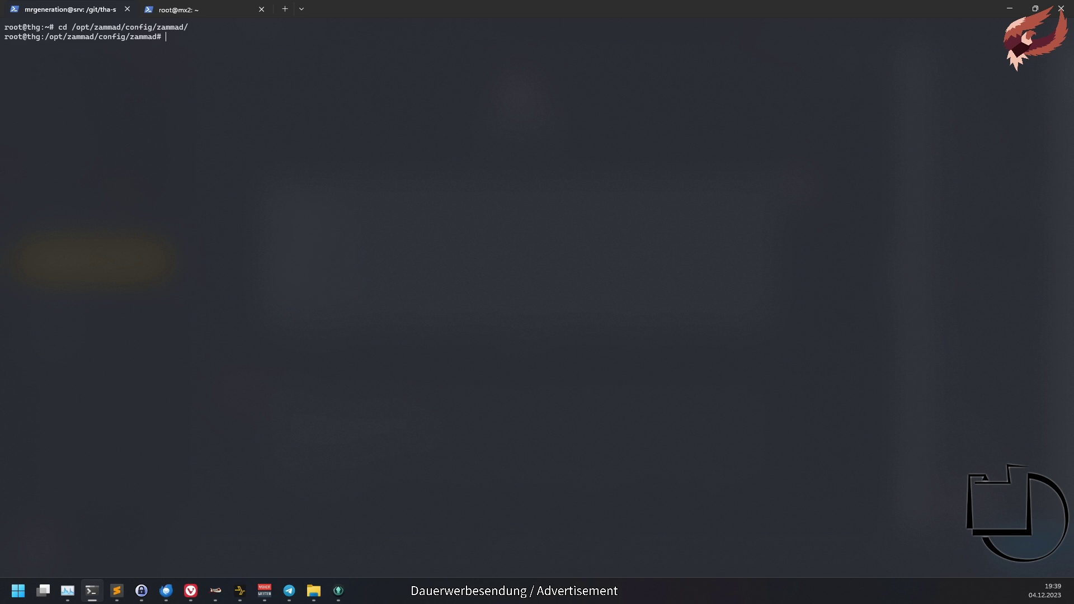
pyautogui.write('ls')
pyautogui.press('Return')
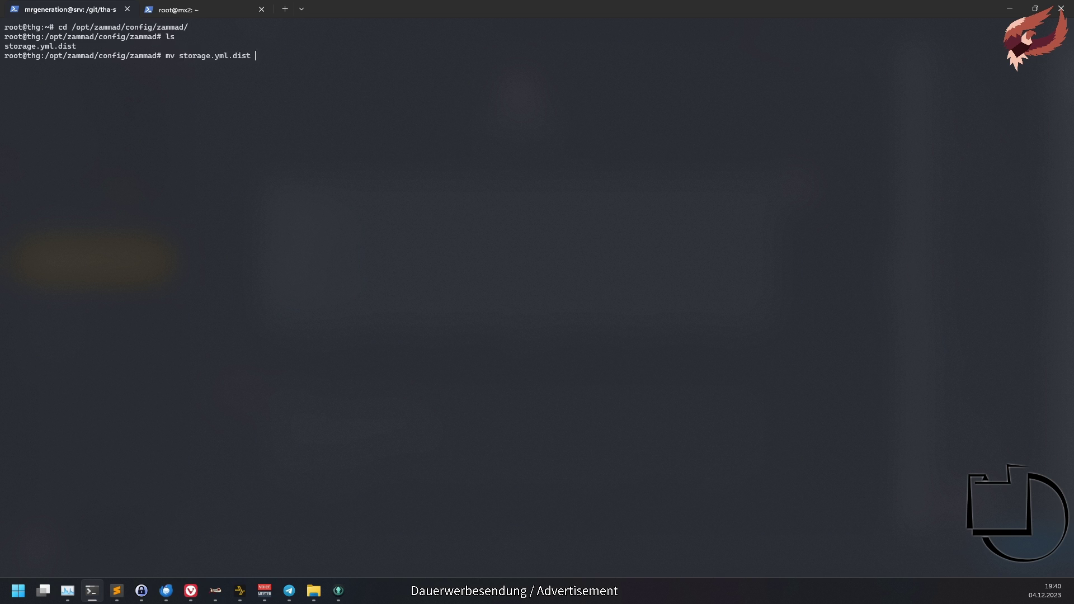
pyautogui.press('Return')
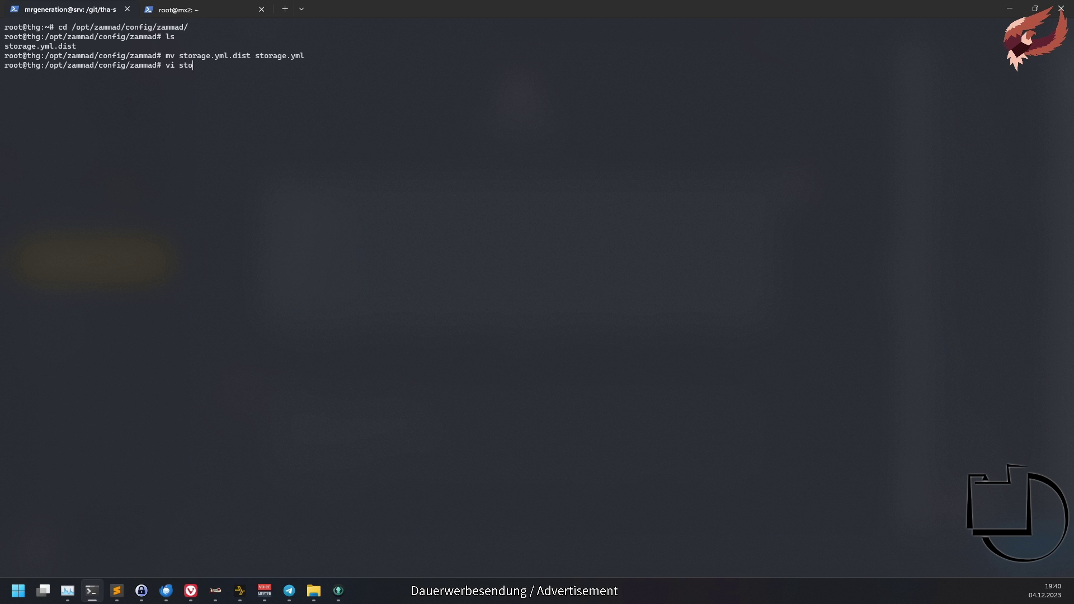
# - Edit storage.yml in vi: drop the URL-style block, remove the AWS endpoint host, set bucket 'zammad', and save
pyautogui.press('Return')
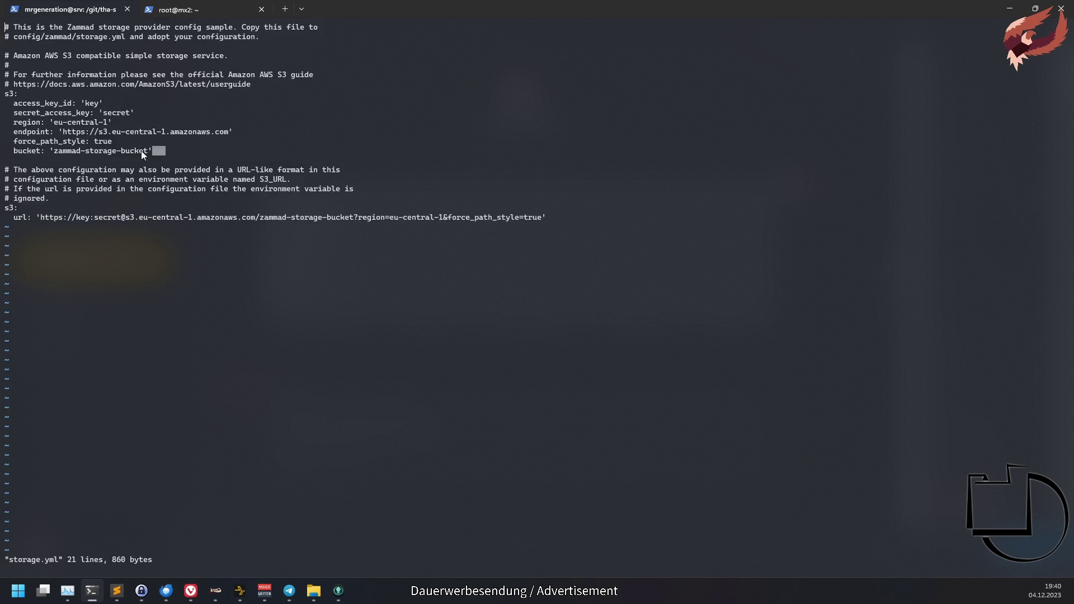
pyautogui.moveTo(141, 150); pyautogui.dragTo(20, 56)
pyautogui.click(223, 248)
pyautogui.moveTo(504, 259); pyautogui.dragTo(11, 160)
pyautogui.click(388, 75)
pyautogui.press('d')
pyautogui.press('d')
pyautogui.press('d')
pyautogui.press('d')
pyautogui.press('d')
pyautogui.press('d')
pyautogui.press('d')
pyautogui.press('d')
pyautogui.press('d')
pyautogui.press('d')
pyautogui.press('d')
pyautogui.press('d')
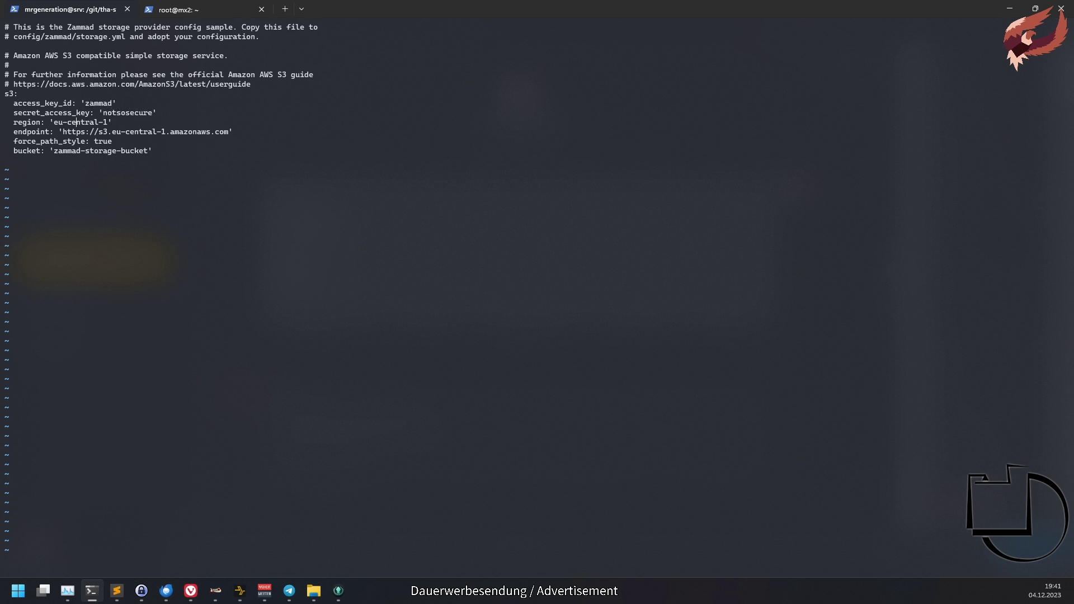
pyautogui.press('Down')
pyautogui.press('Delete')
pyautogui.press('Delete')
pyautogui.press('Delete')
pyautogui.press('Delete')
pyautogui.press('Delete')
pyautogui.press('Delete')
pyautogui.press('Delete')
pyautogui.press('Delete')
pyautogui.press('Delete')
pyautogui.press('Delete')
pyautogui.press('Delete')
pyautogui.press('Delete')
pyautogui.press('Delete')
pyautogui.press('Delete')
pyautogui.press('Delete')
pyautogui.press('Delete')
pyautogui.press('Delete')
pyautogui.press('Delete')
pyautogui.press('Delete')
pyautogui.press('Delete')
pyautogui.press('Delete')
pyautogui.press('Delete')
pyautogui.press('Delete')
pyautogui.press('Delete')
pyautogui.press('Delete')
pyautogui.press('Delete')
pyautogui.press('Delete')
pyautogui.press('Delete')
pyautogui.press('BackSpace')
pyautogui.press('BackSpace')
pyautogui.press('BackSpace')
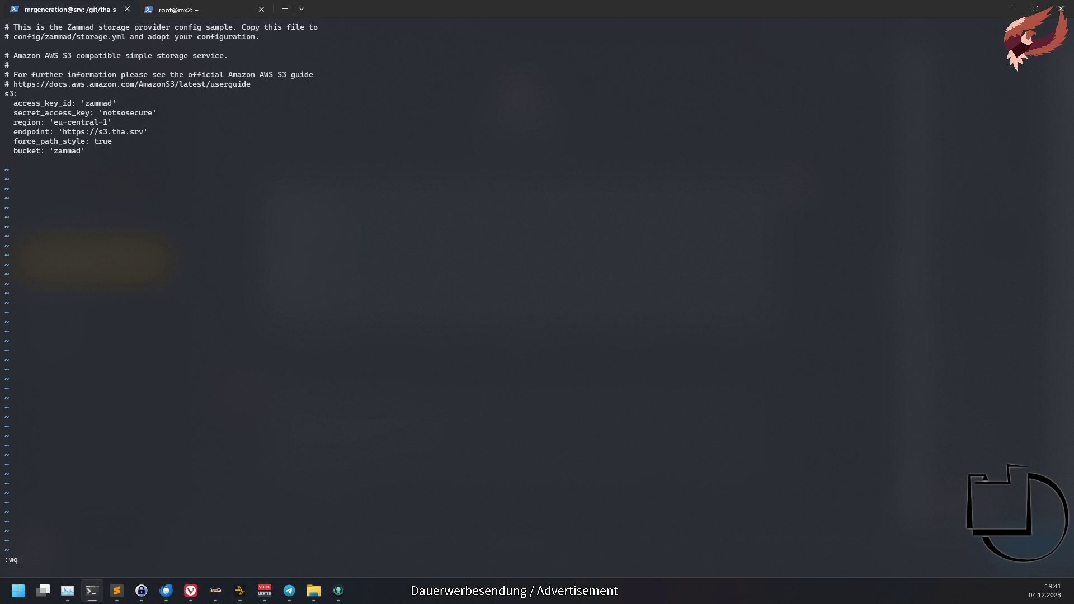
pyautogui.press('Return')
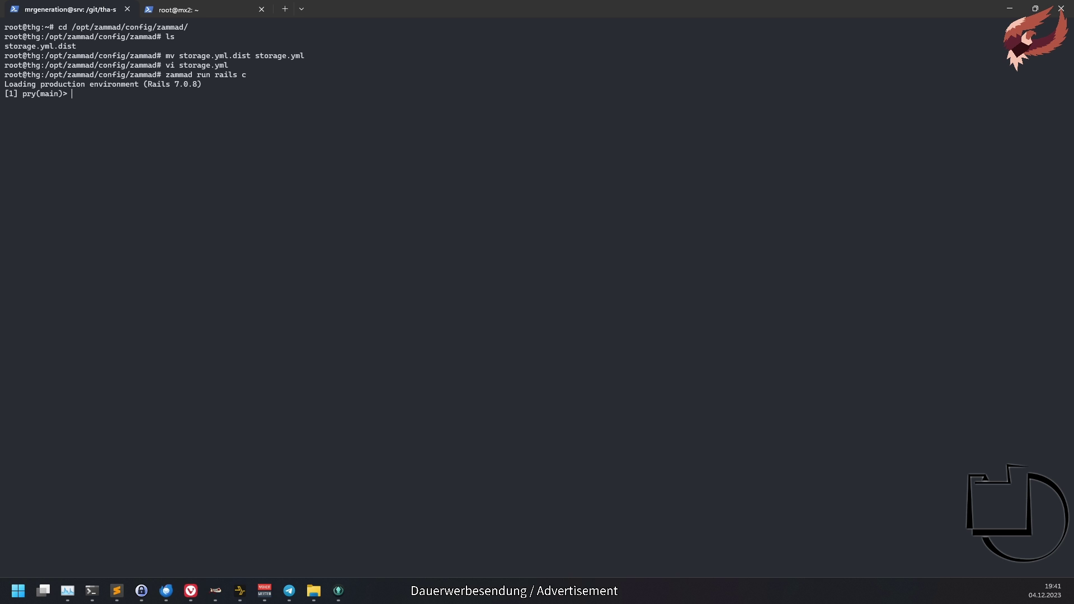
# - Check Store::Provider::S3.ping? returns true in the Rails console, then run systemctl restart zammad
pyautogui.rightClick(293, 155)
pyautogui.press('Return')
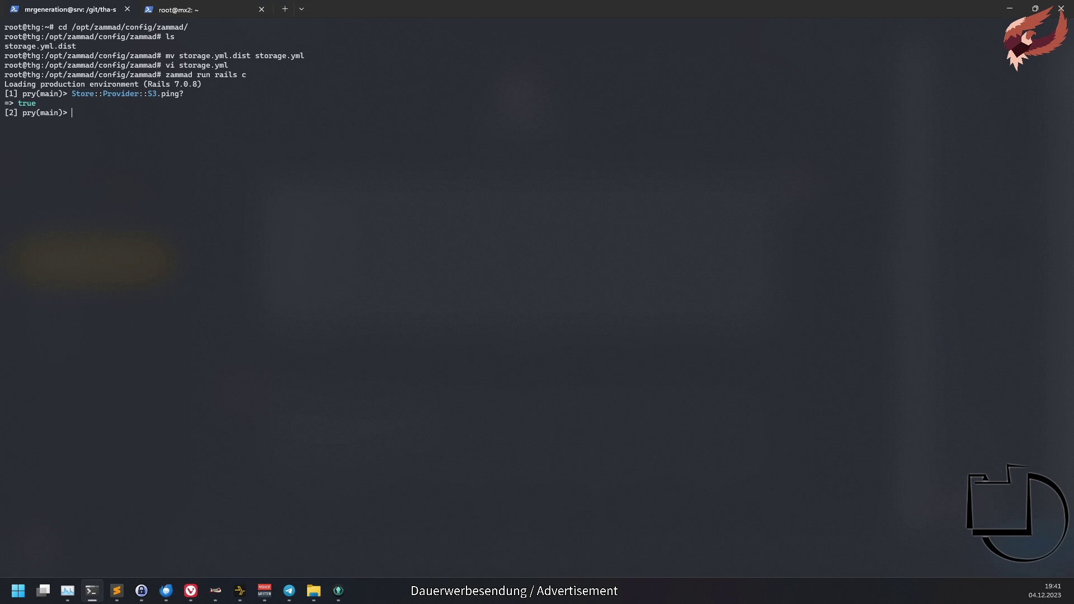
pyautogui.hotkey('ctrl', 'd')
pyautogui.write('systemctl restart')
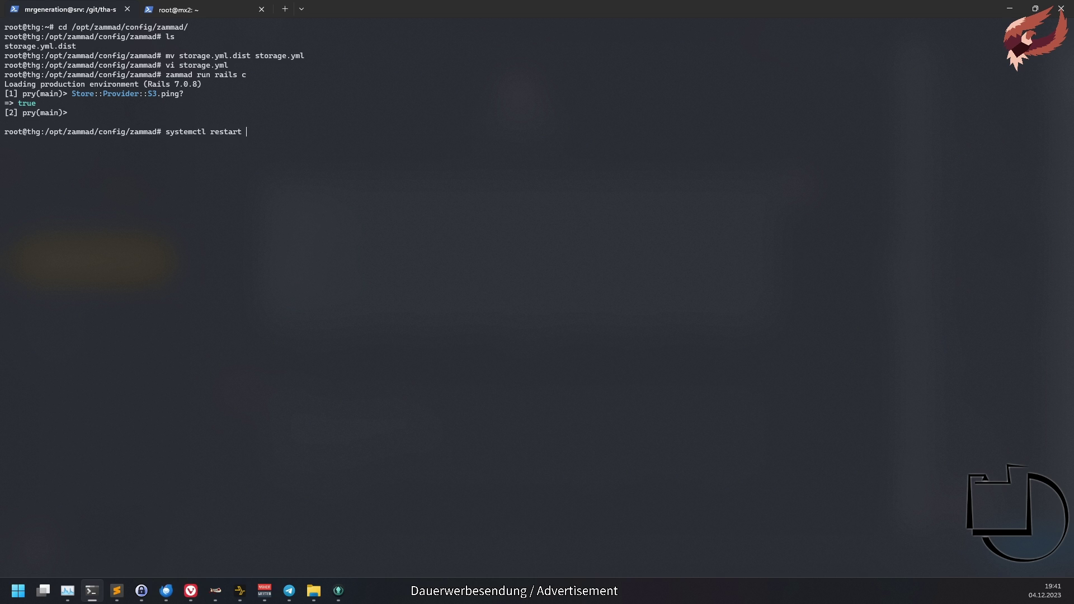
pyautogui.write(' zammad')
pyautogui.press('Return')
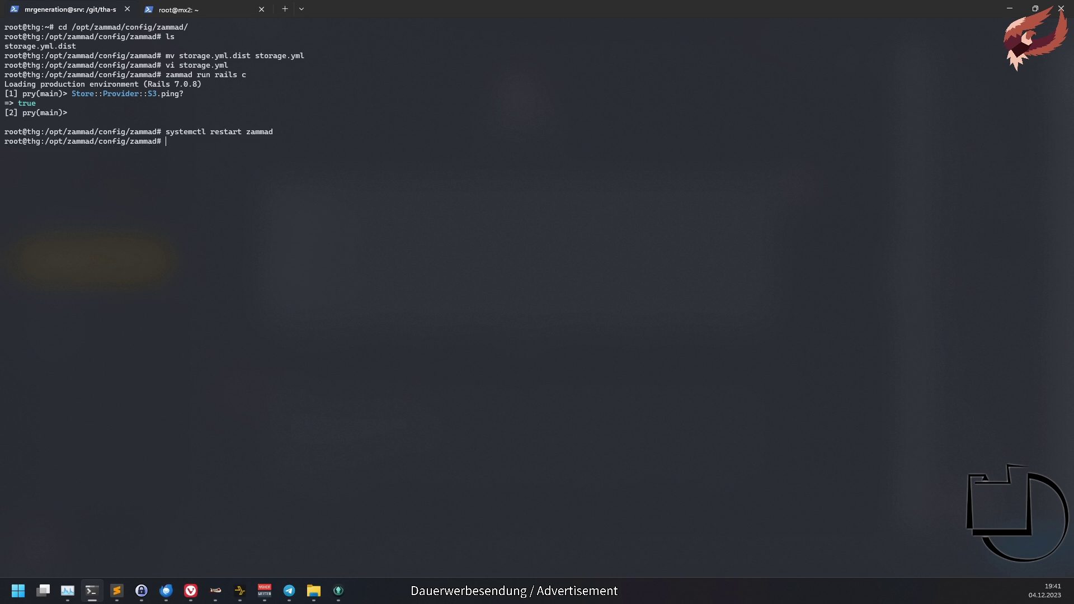
# - Under Admin > System > Storage, set the storage mechanism to Simple Storage (S3) and submit
pyautogui.click(191, 591)
pyautogui.click(111, 544)
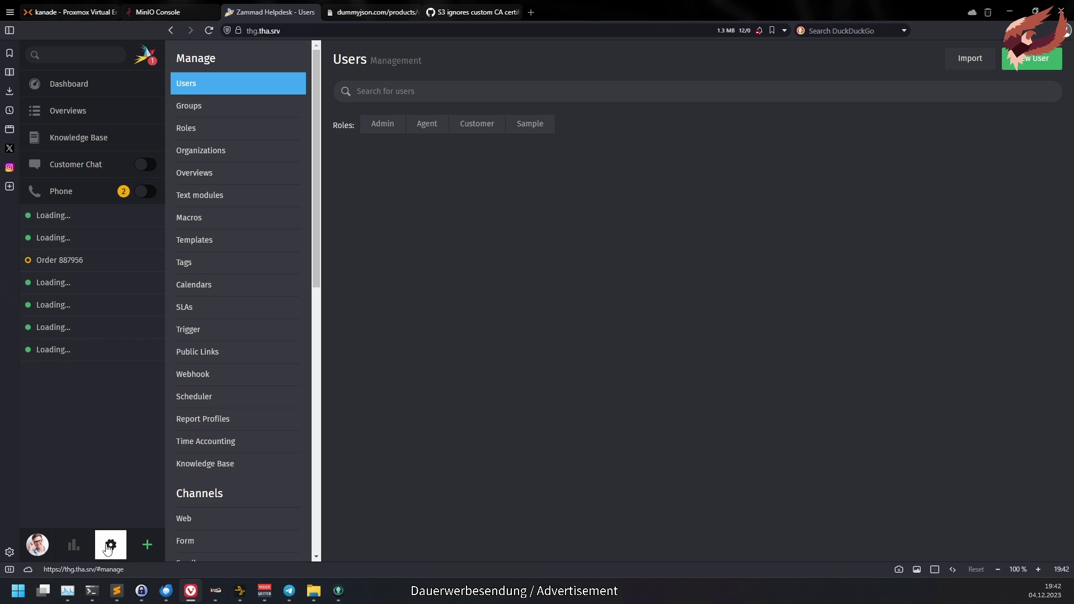
pyautogui.scroll(-3, 250, 519)
pyautogui.scroll(-5, 249, 512)
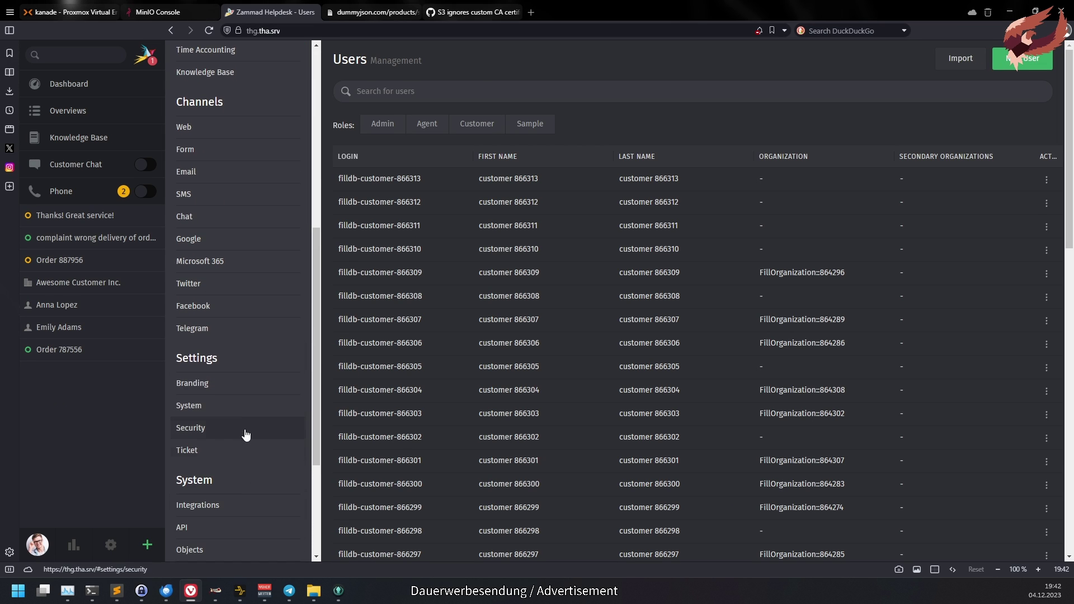
pyautogui.click(246, 408)
pyautogui.click(461, 91)
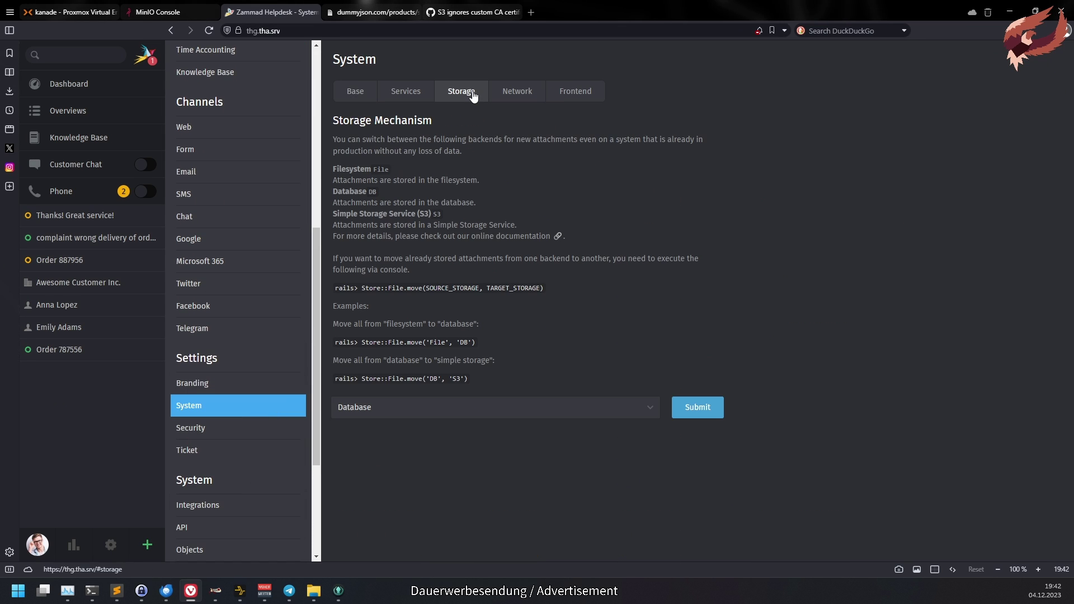
pyautogui.click(412, 408)
pyautogui.click(407, 442)
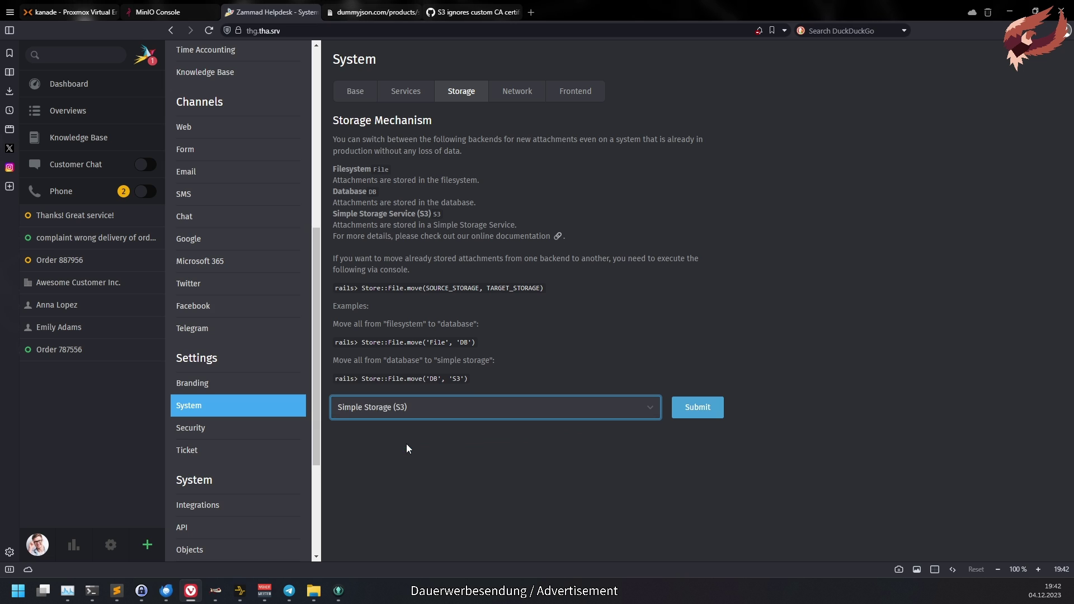
pyautogui.click(711, 410)
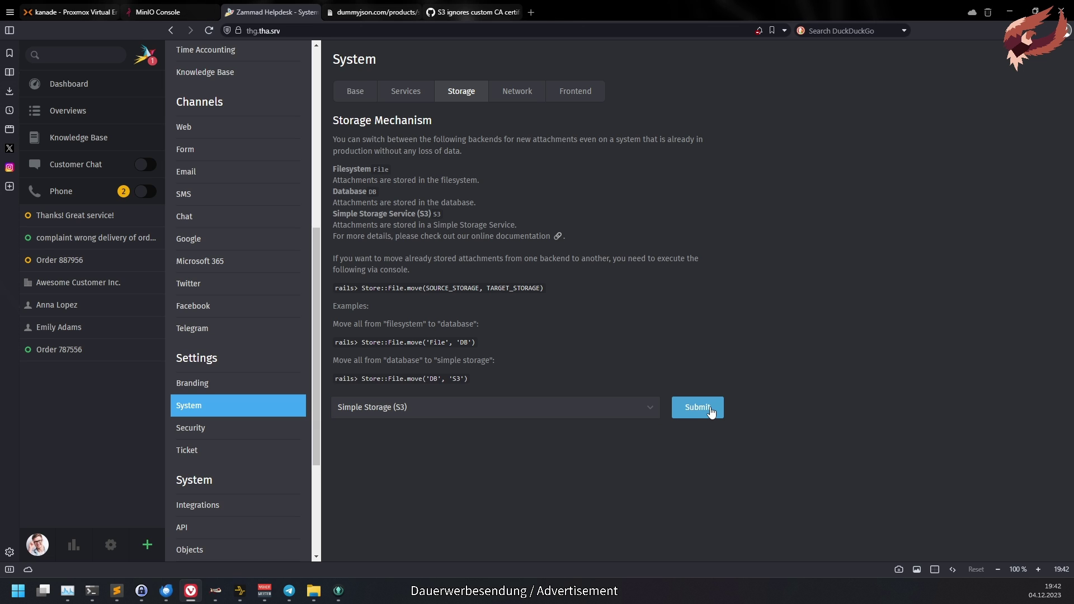
# - Run Store::File.move('DB', 'S3') in the Rails console to migrate existing attachments to S3
pyautogui.click(94, 600)
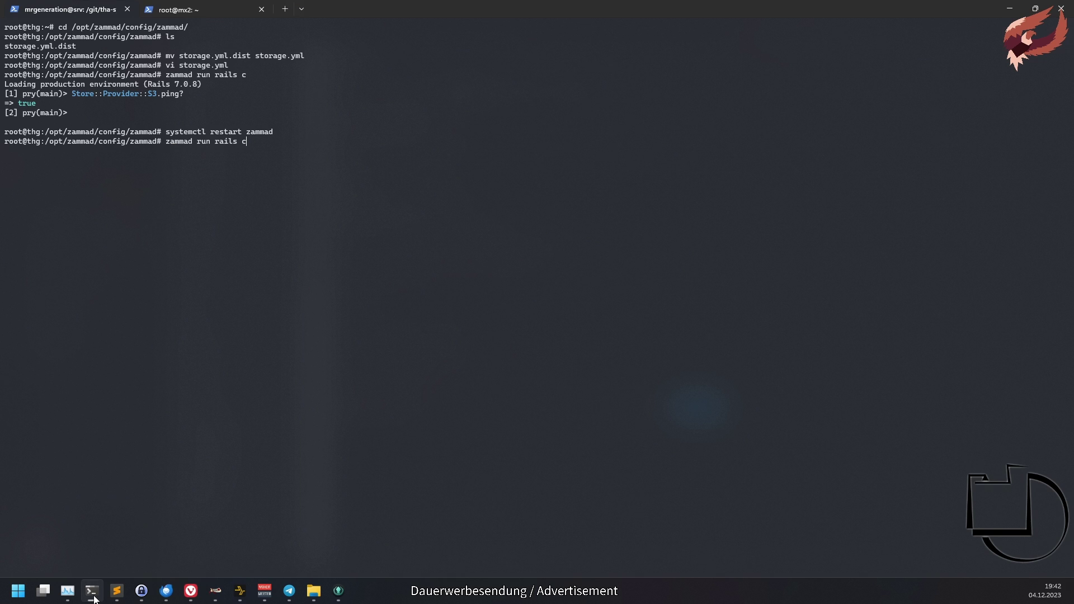
pyautogui.write("Store::File.move('DB', 'S3")
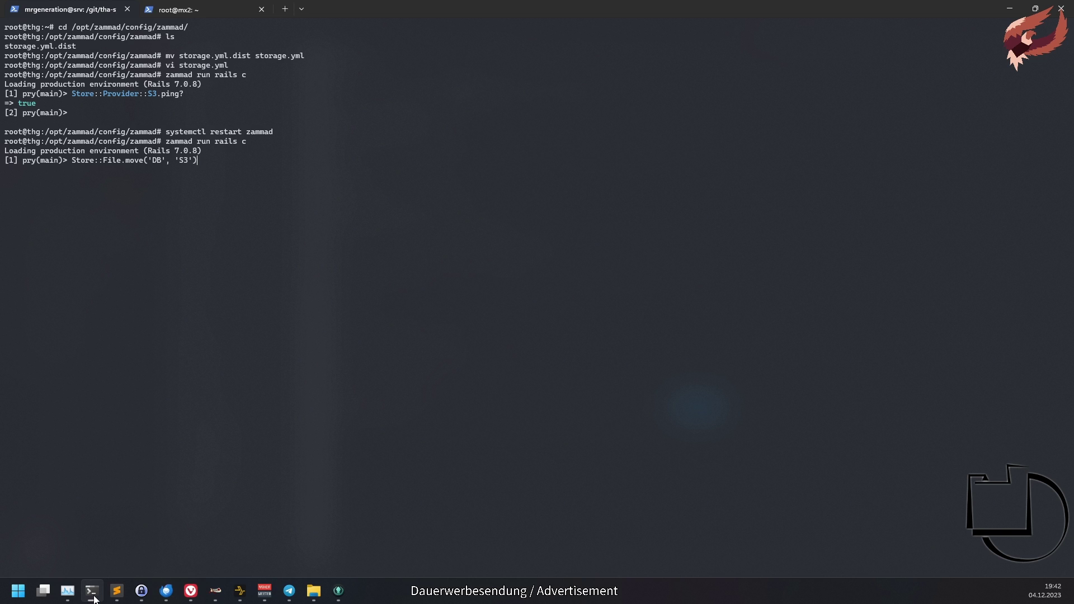
pyautogui.press('Return')
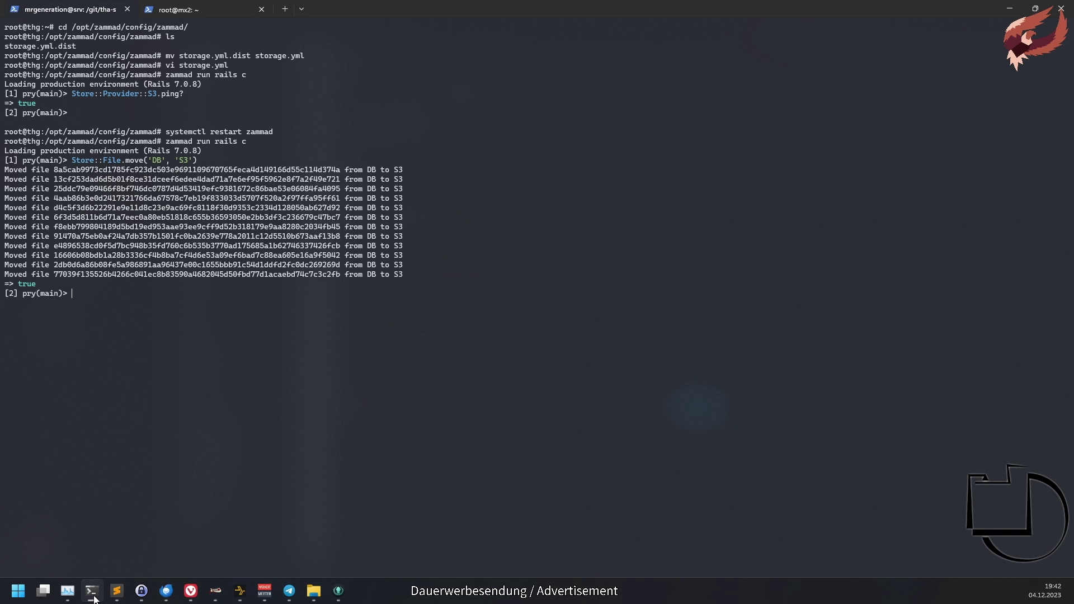
# - Refresh the zammad bucket in MinIO Console and inspect its twelve objects and PRIVATE access setting
pyautogui.click(191, 590)
pyautogui.click(951, 127)
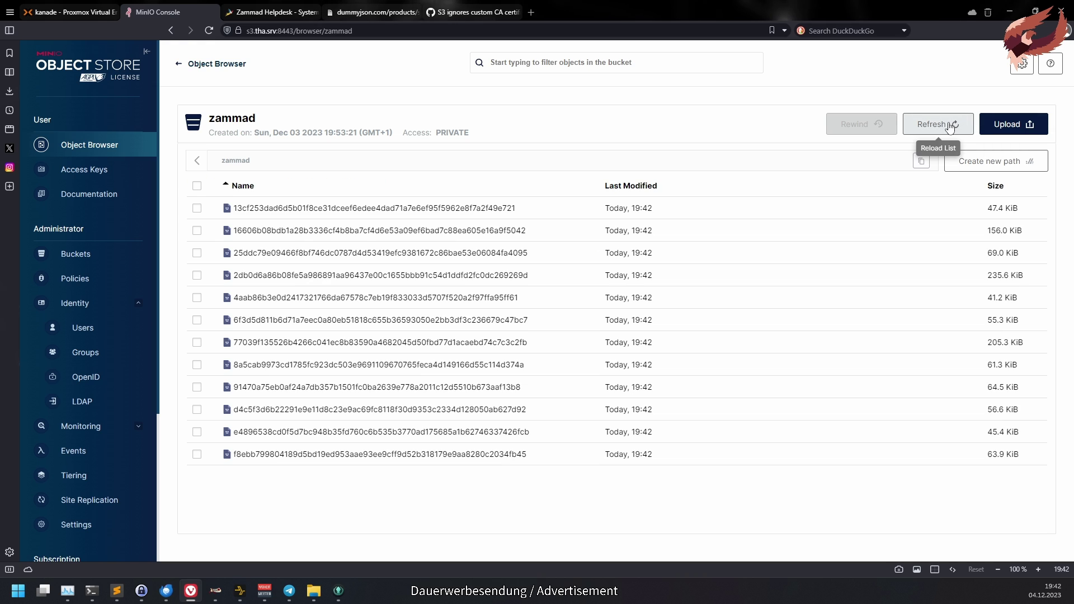
pyautogui.click(197, 186)
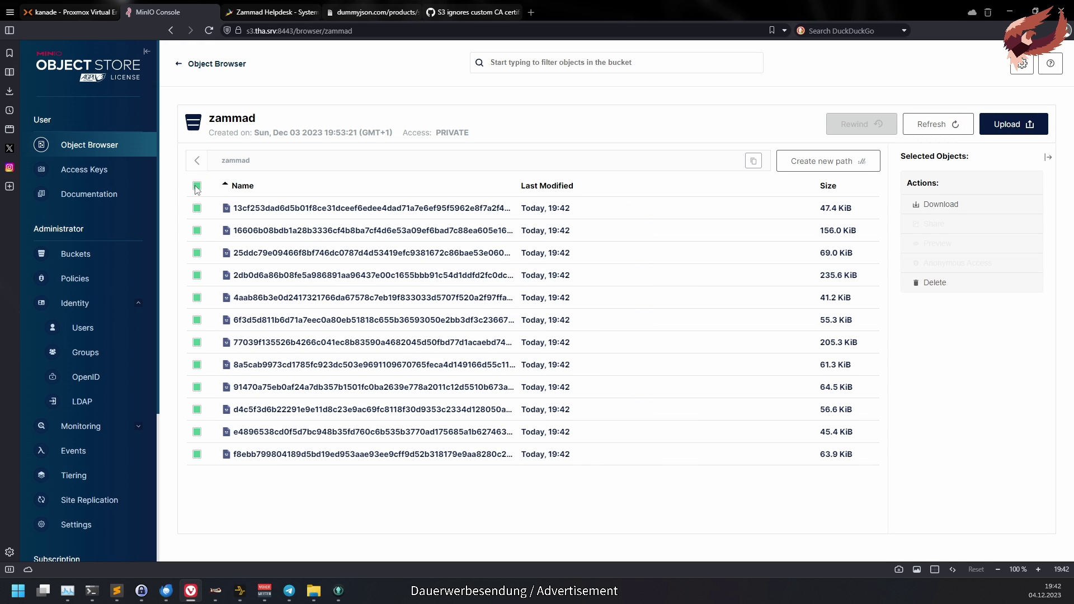
pyautogui.click(197, 186)
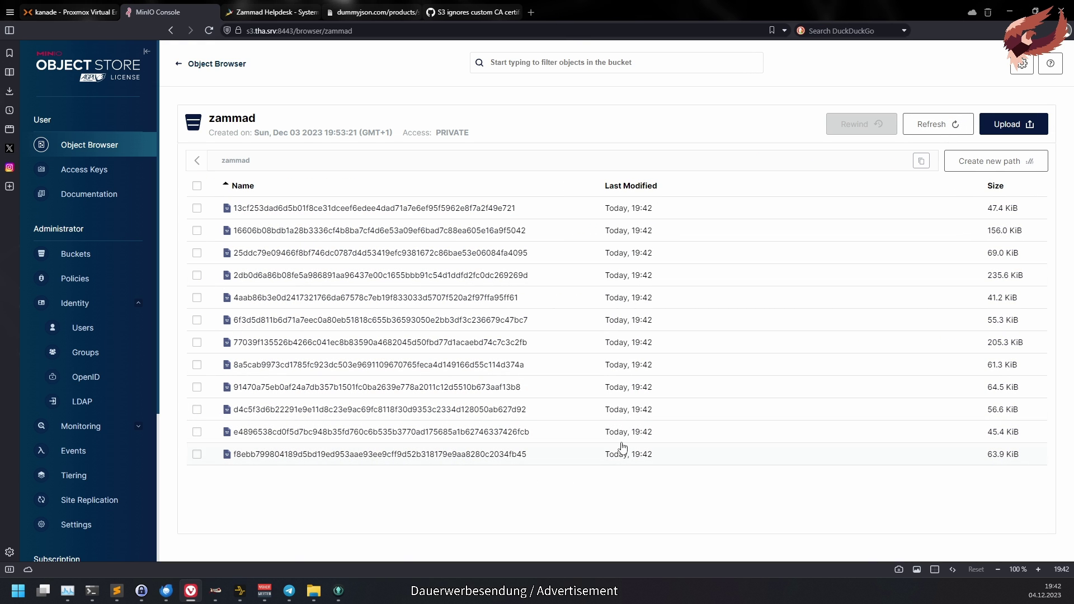
pyautogui.moveTo(470, 134); pyautogui.dragTo(403, 129)
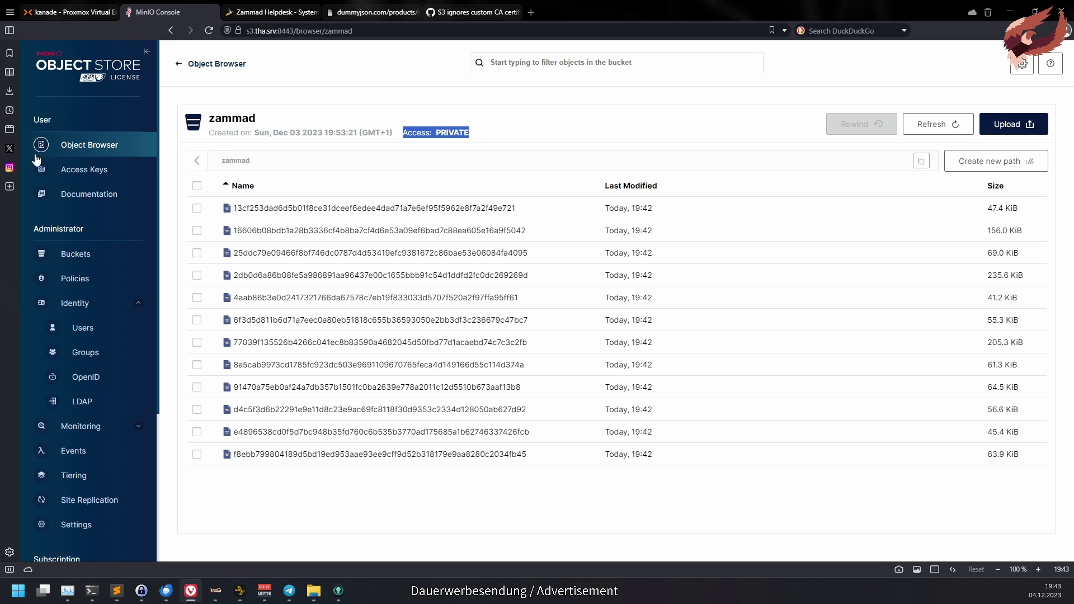
pyautogui.click(403, 132)
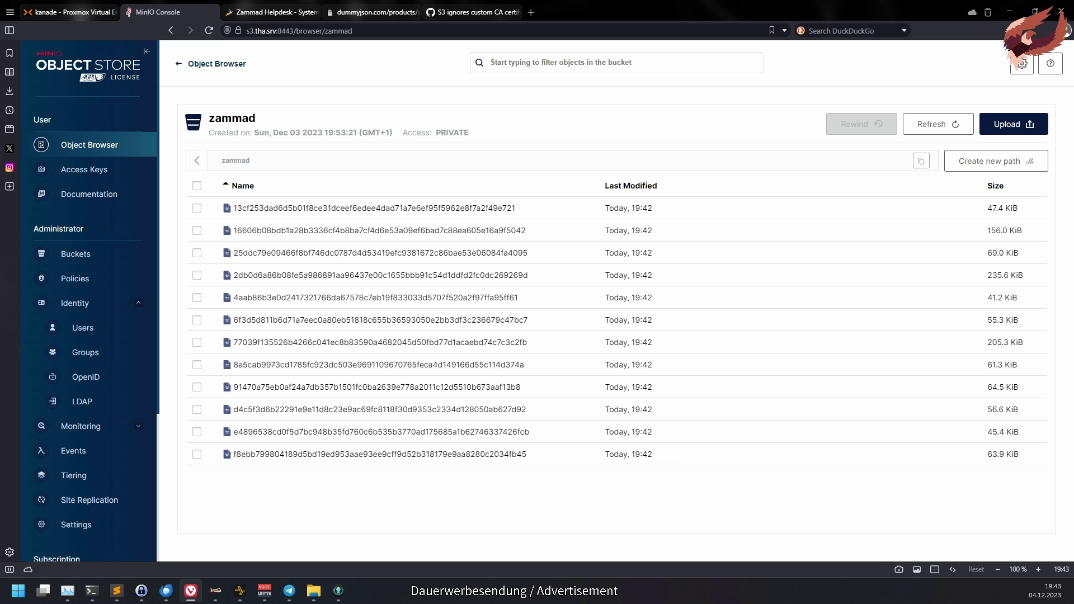